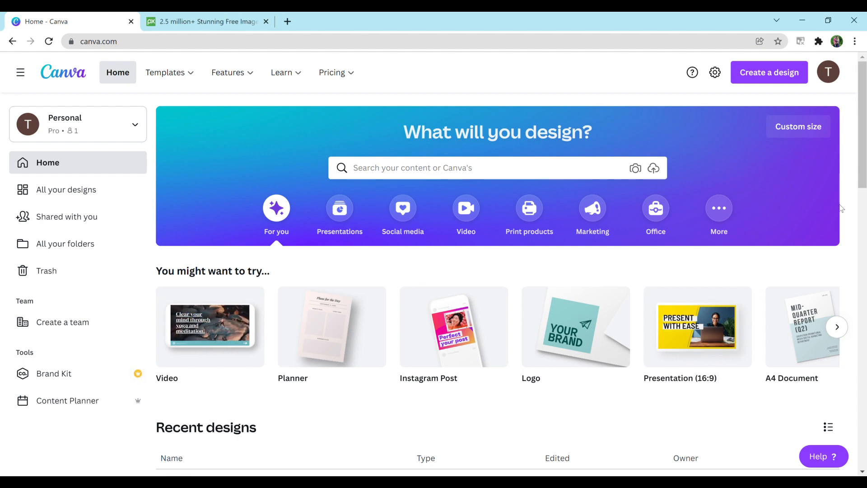
# Step: Create a new custom-size design 8.625 in wide by 11.25 in high
pyautogui.click(790, 72)
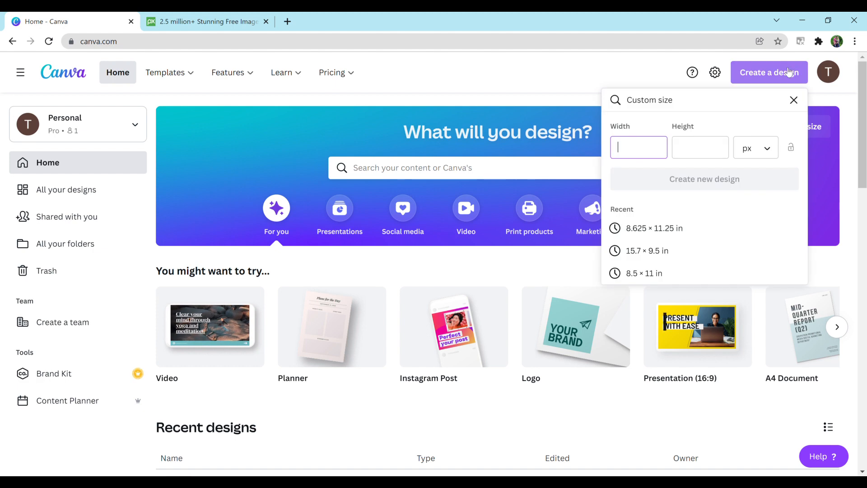
pyautogui.click(760, 159)
pyautogui.click(763, 177)
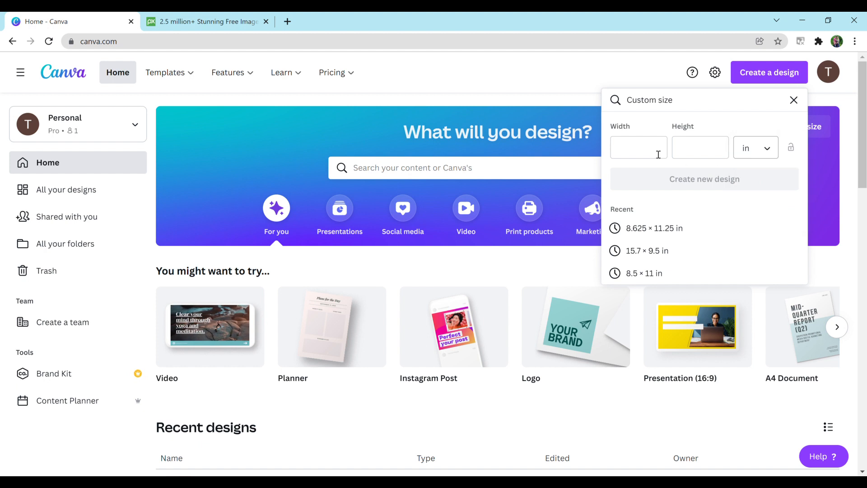
pyautogui.click(647, 152)
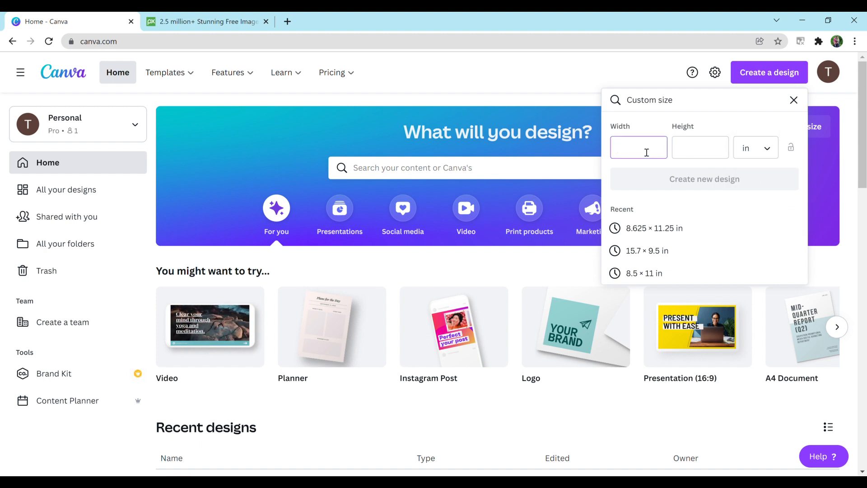
pyautogui.write('8.625')
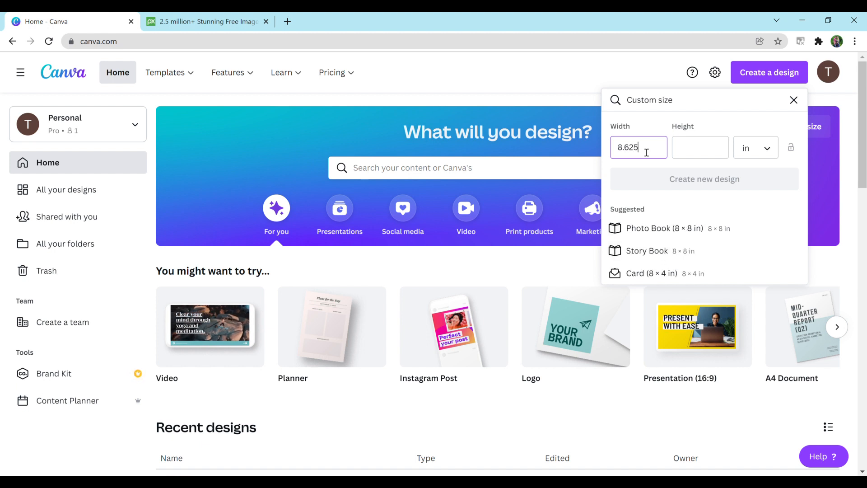
pyautogui.press('Tab')
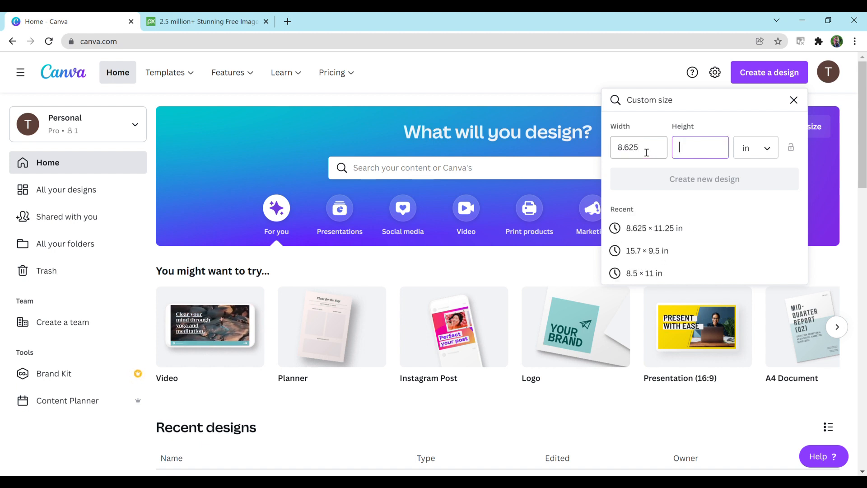
pyautogui.write('11.25')
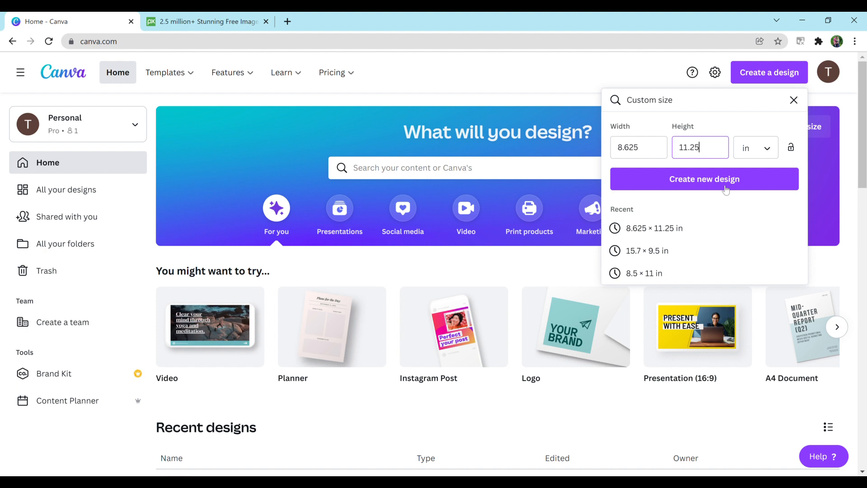
pyautogui.click(746, 181)
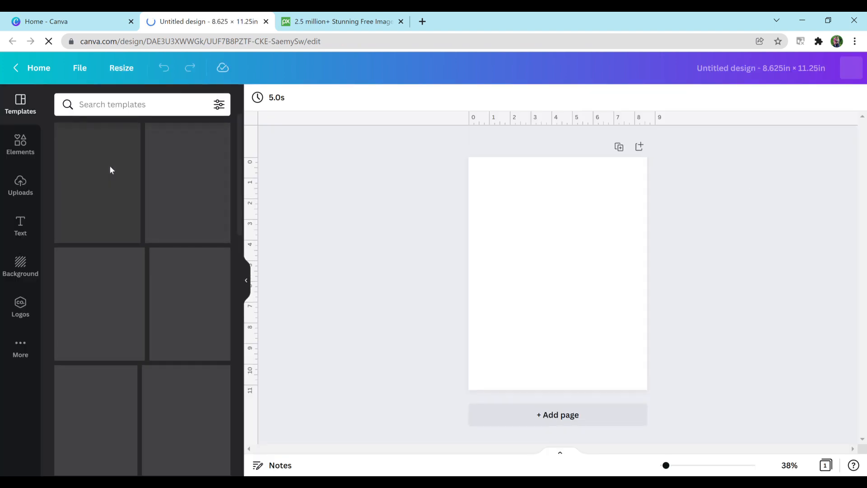
# Step: Search the elements for "mandala" and add the black outline mandala with layered pointed petals to the page
pyautogui.click(23, 147)
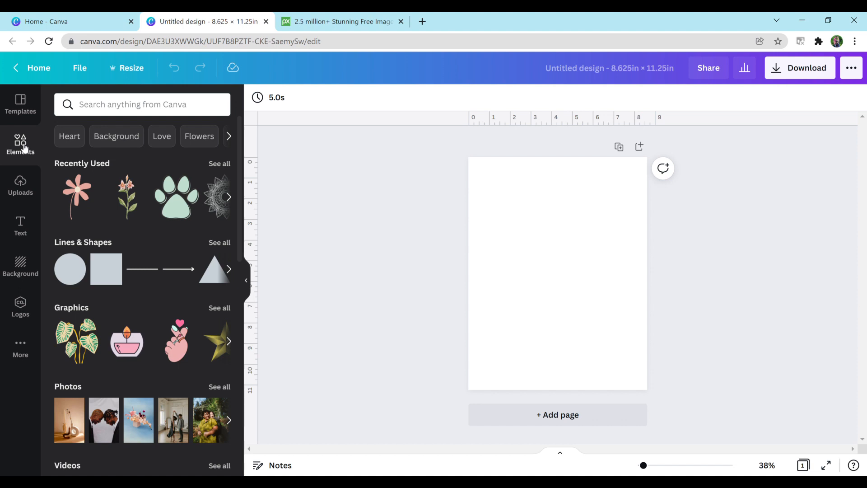
pyautogui.click(145, 108)
pyautogui.write('mandala')
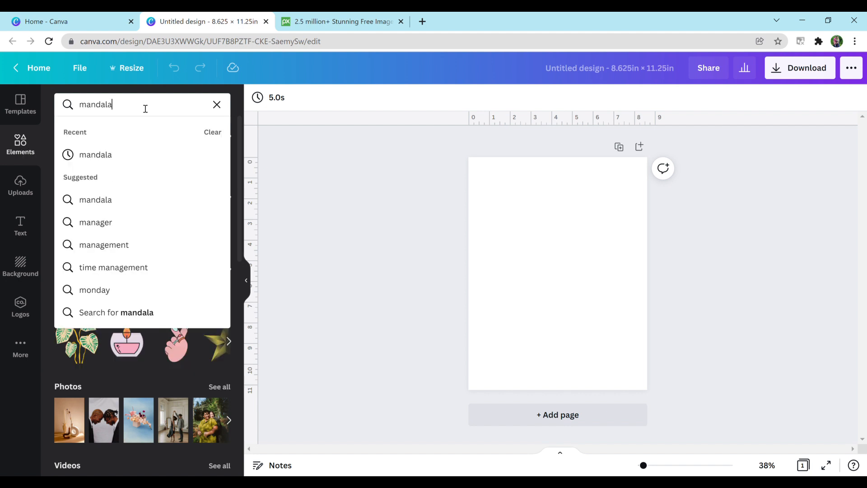
pyautogui.press('Return')
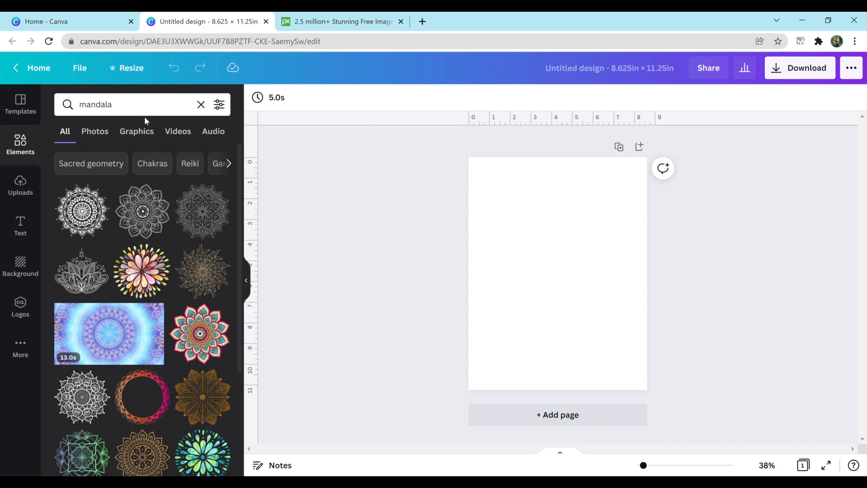
pyautogui.click(141, 219)
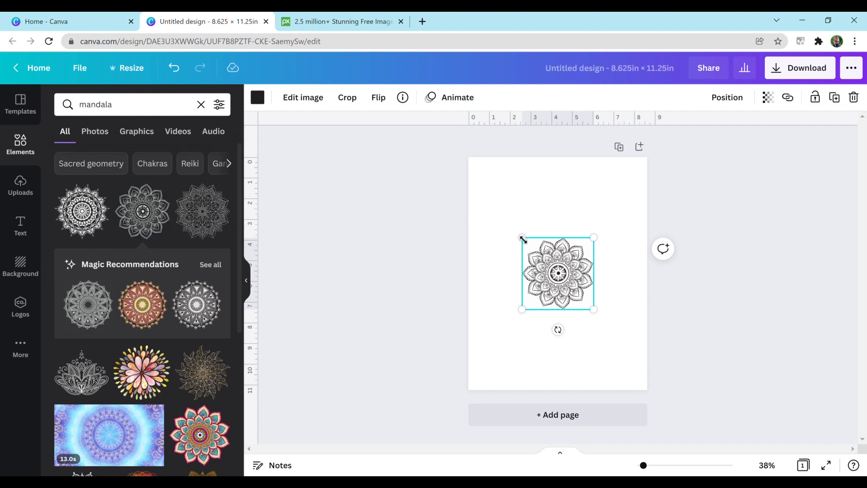
# Step: Enlarge the petal mandala to about 7.8 in wide and centre it horizontally on the page, slightly above the middle
pyautogui.moveTo(522, 237); pyautogui.dragTo(435, 150)
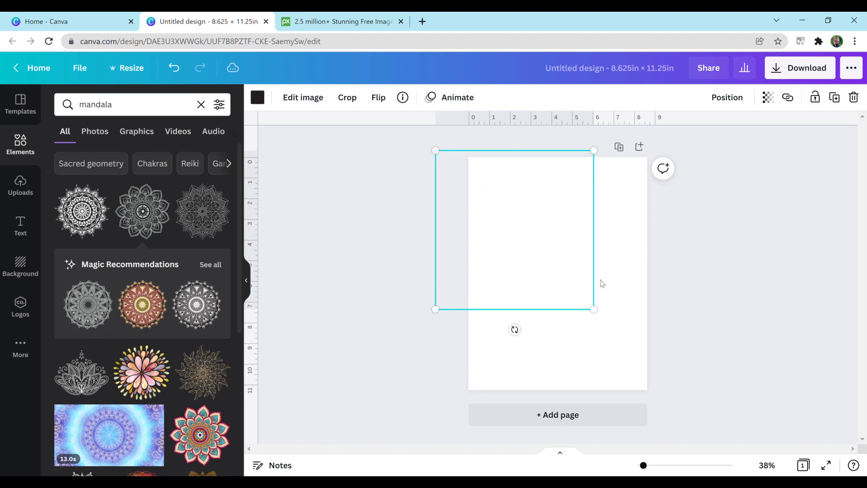
pyautogui.moveTo(592, 309); pyautogui.dragTo(603, 321)
pyautogui.moveTo(556, 249); pyautogui.dragTo(592, 285)
pyautogui.click(679, 258)
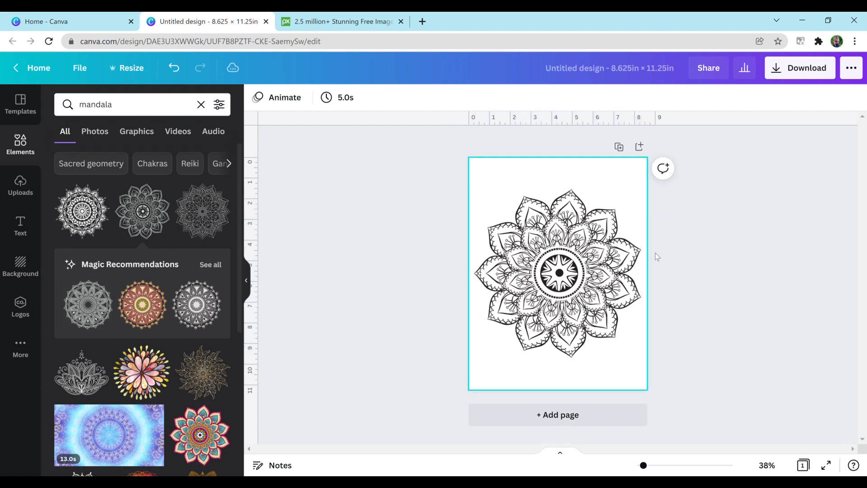
pyautogui.click(637, 352)
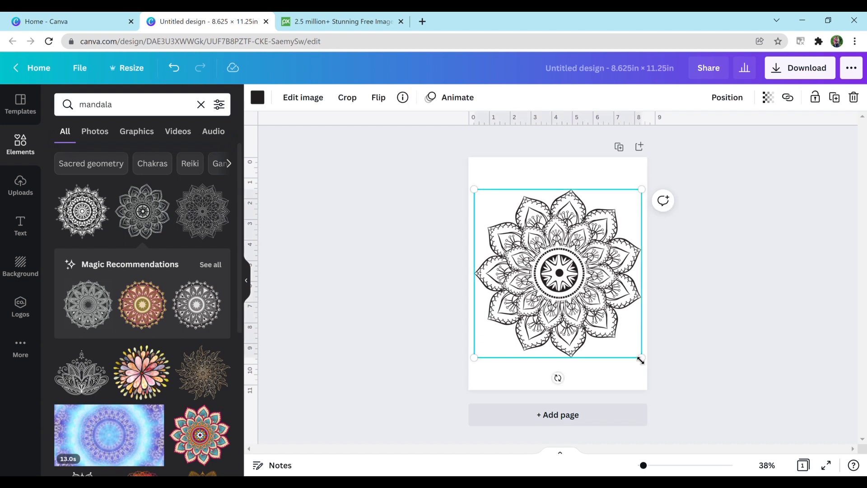
pyautogui.moveTo(641, 360); pyautogui.dragTo(635, 351)
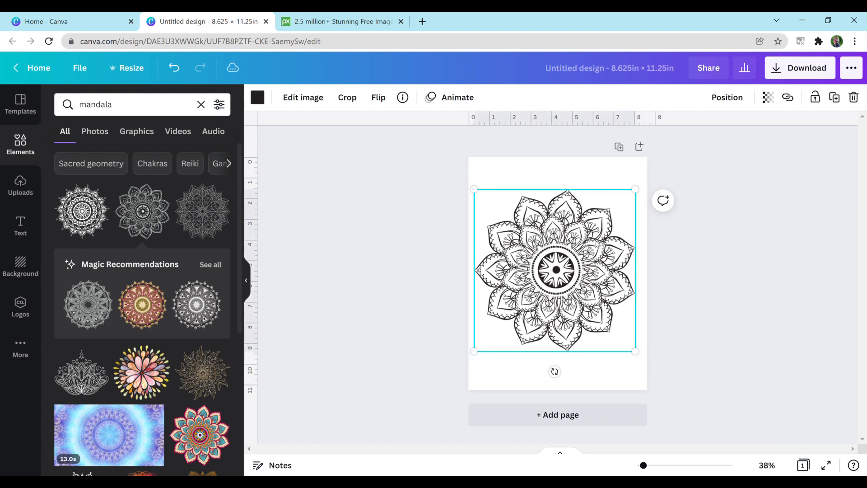
pyautogui.moveTo(595, 242); pyautogui.dragTo(598, 239)
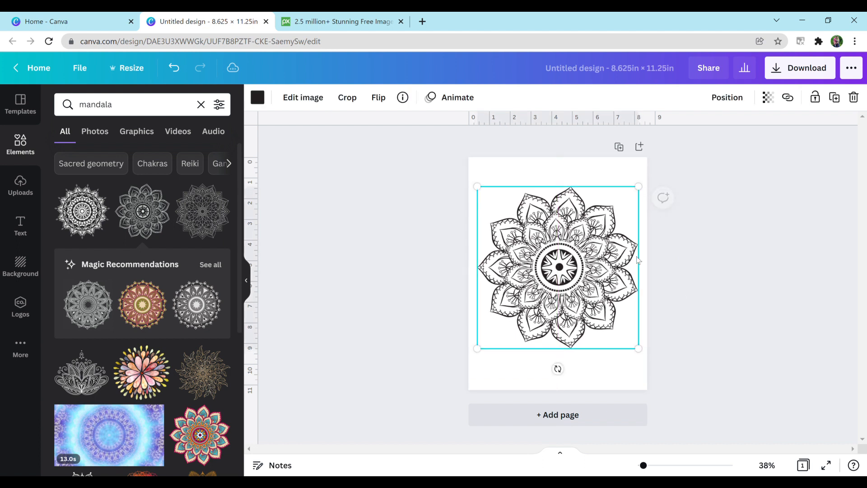
pyautogui.click(700, 274)
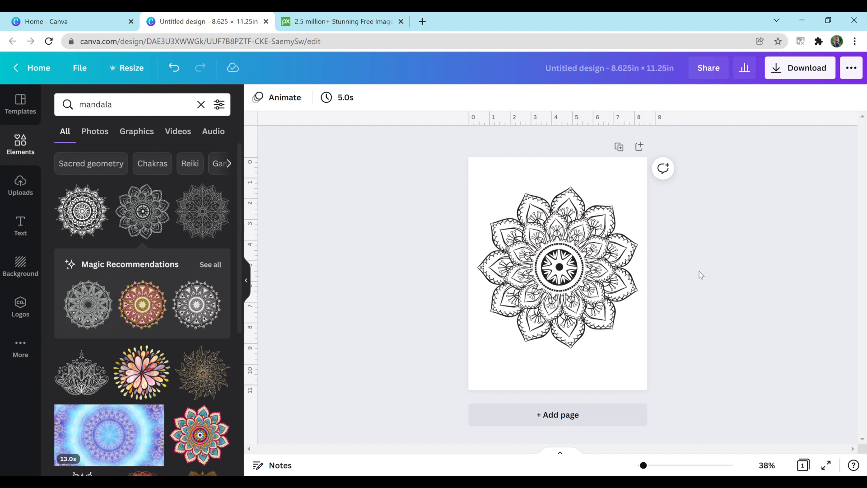
# Step: Move the petal mandala partly off the page's upper-left corner and place a second copy partly off the lower-right corner
pyautogui.moveTo(560, 221); pyautogui.dragTo(530, 187)
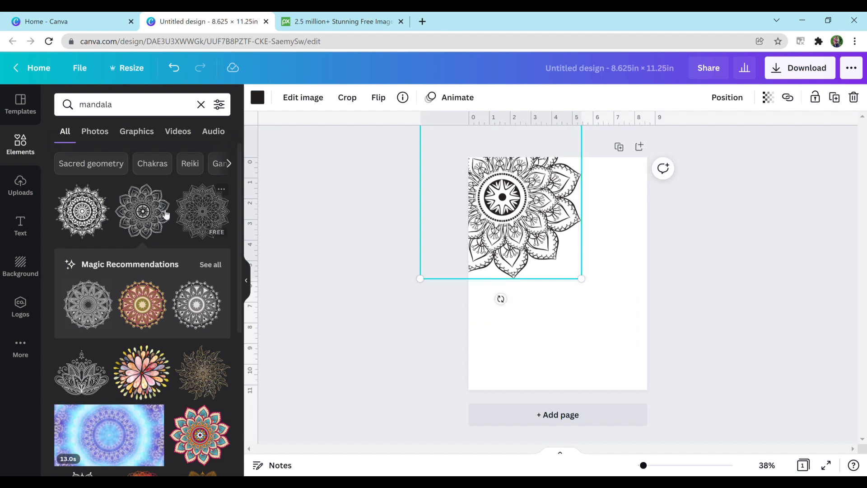
pyautogui.click(149, 212)
pyautogui.moveTo(576, 293); pyautogui.dragTo(619, 355)
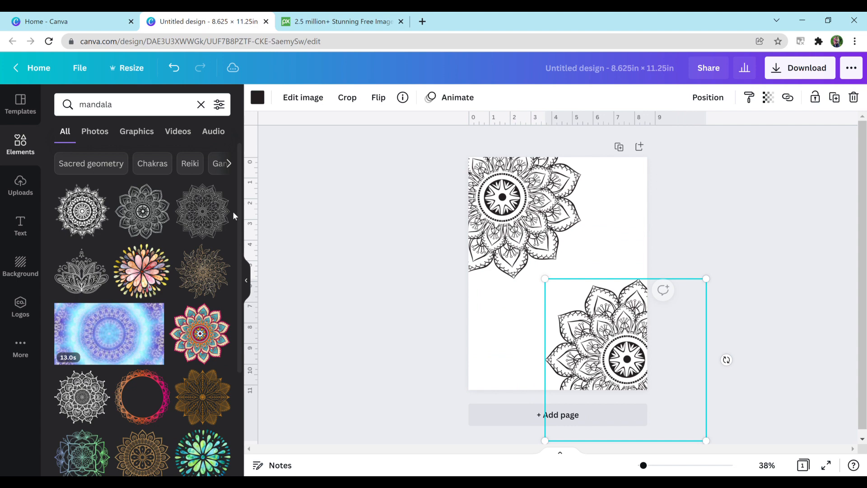
# Step: Add the outline lotus mandala, enlarge it to about 5.4 in wide, and place it partly off the page's lower-left corner
pyautogui.click(82, 261)
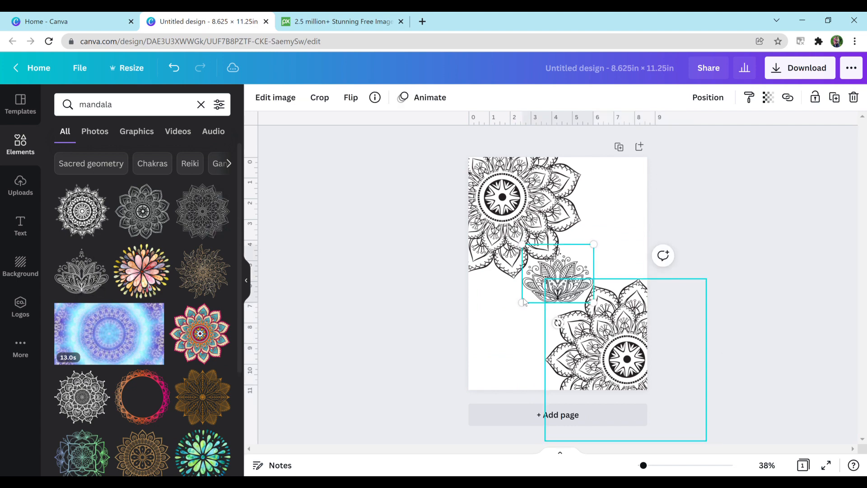
pyautogui.moveTo(522, 303); pyautogui.dragTo(483, 335)
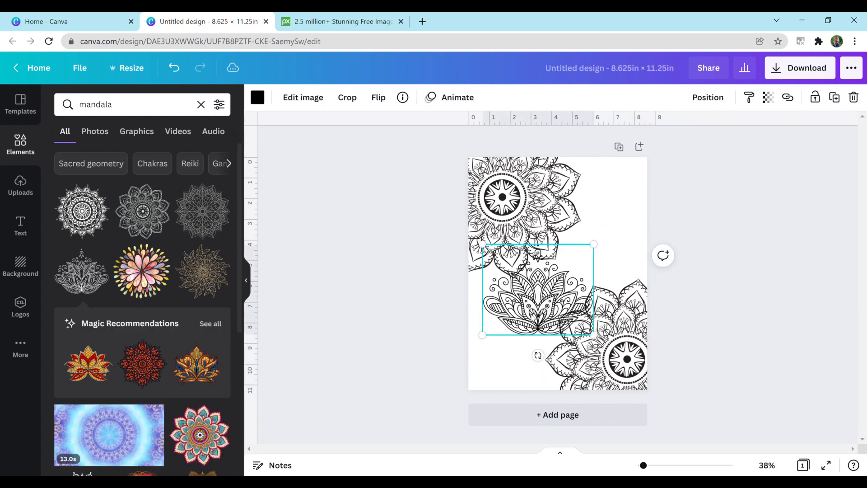
pyautogui.moveTo(546, 314); pyautogui.dragTo(495, 369)
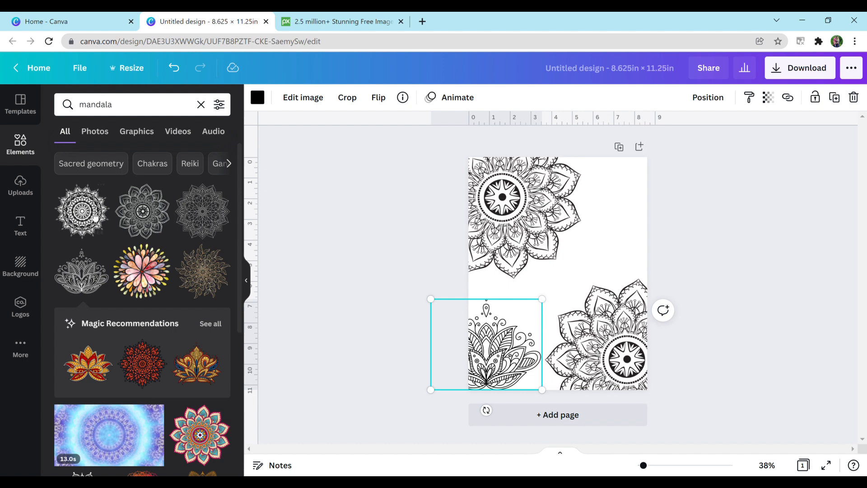
pyautogui.moveTo(238, 205); pyautogui.dragTo(228, 247)
pyautogui.press('Escape')
# Step: Add the outlined "BE BRAVE" text design to the page and recolour all of its text black
pyautogui.click(21, 224)
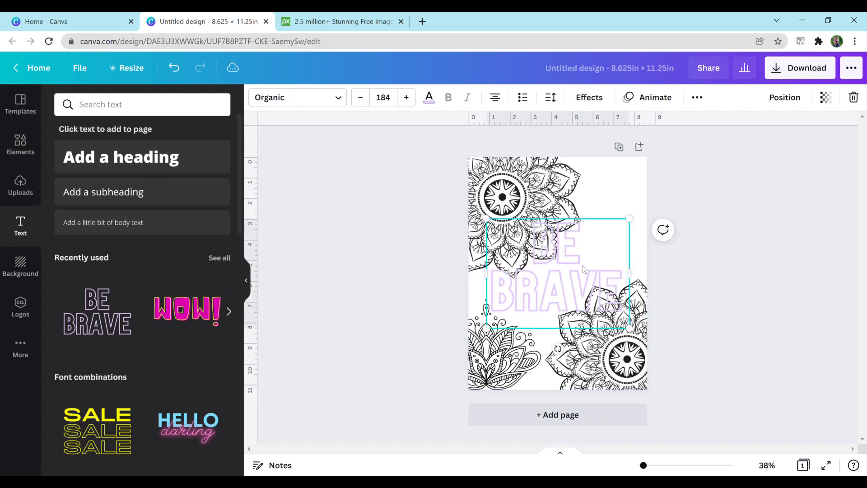
pyautogui.doubleClick(600, 273)
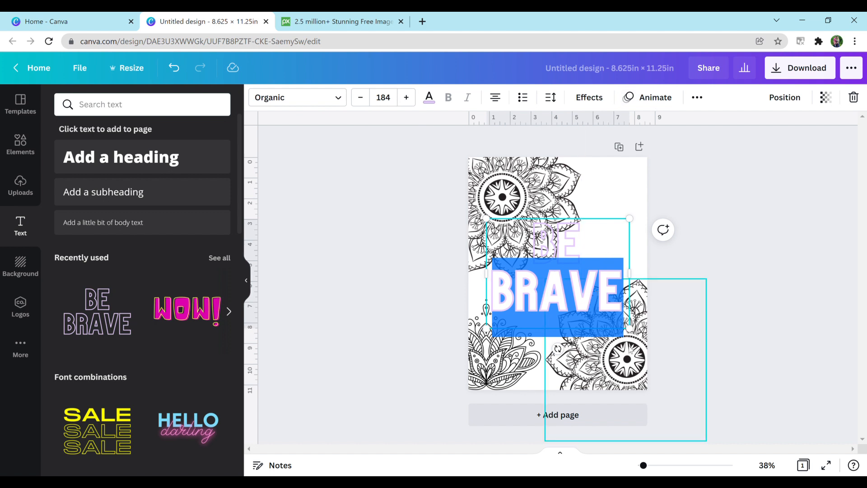
pyautogui.click(618, 298)
pyautogui.hotkey('ctrl', 'a')
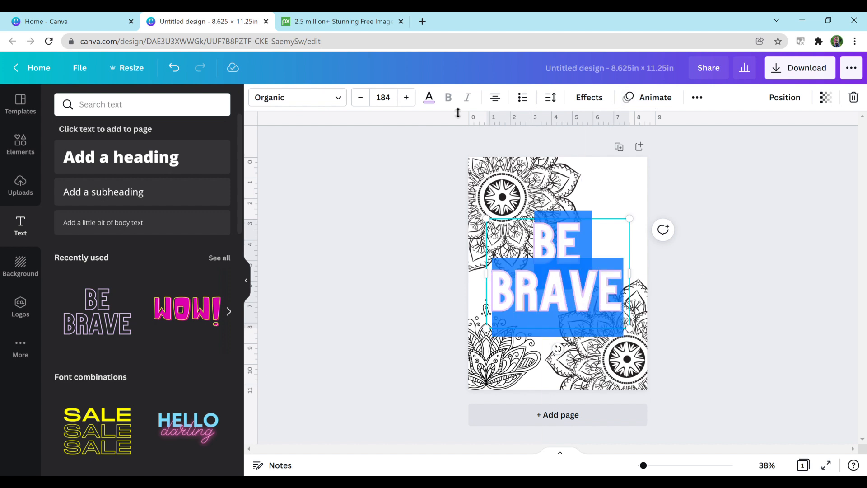
pyautogui.click(430, 97)
pyautogui.click(95, 154)
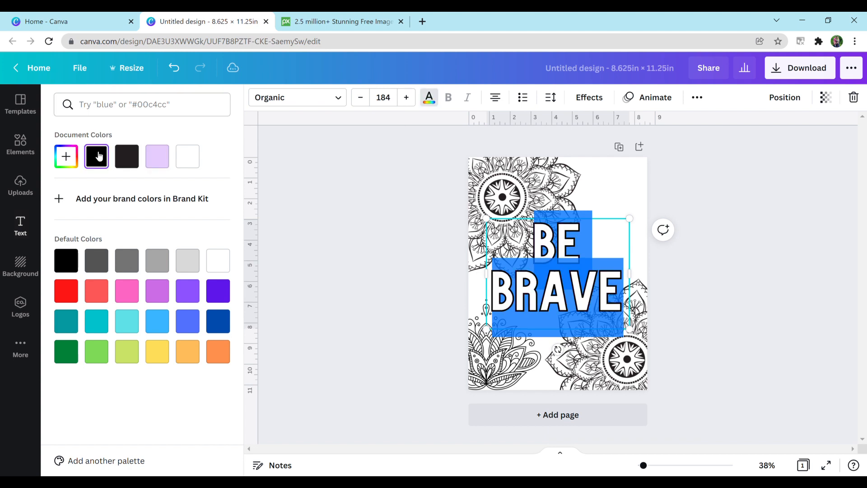
# Step: Shrink the "BE BRAVE" text to size 91.8 and place it near the page's right edge, just above the lower-right mandala
pyautogui.moveTo(631, 324); pyautogui.dragTo(615, 263)
pyautogui.click(540, 296)
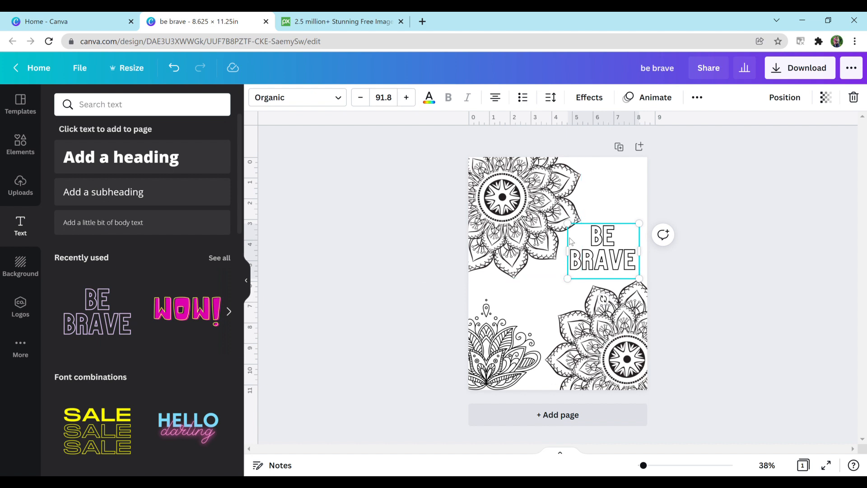
pyautogui.click(588, 332)
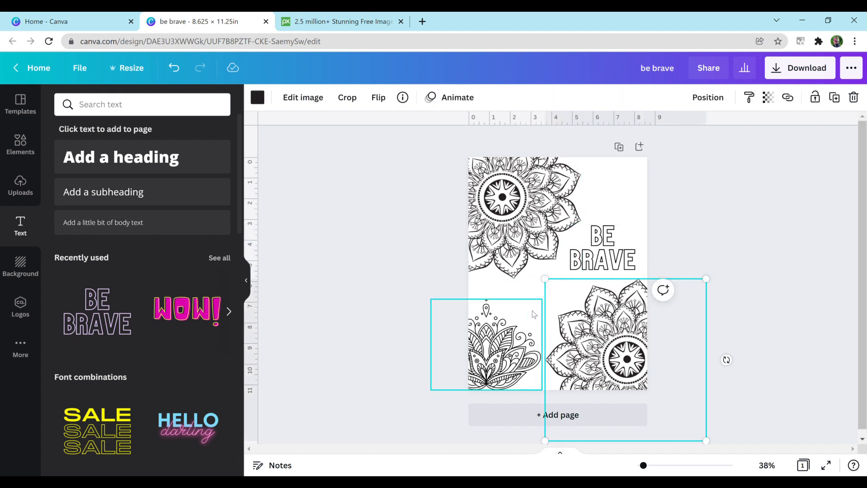
# Step: Add the small dense round mandala and place it in the gap between the two petal mandalas and the lotus
pyautogui.click(21, 147)
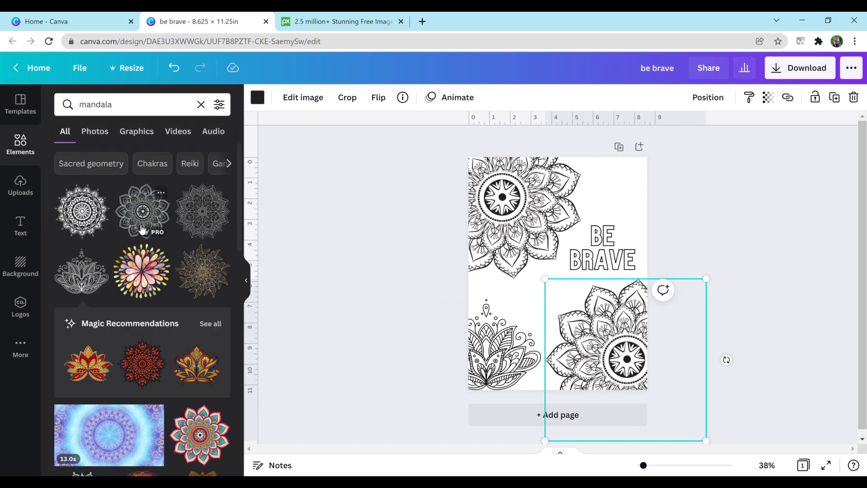
pyautogui.click(94, 214)
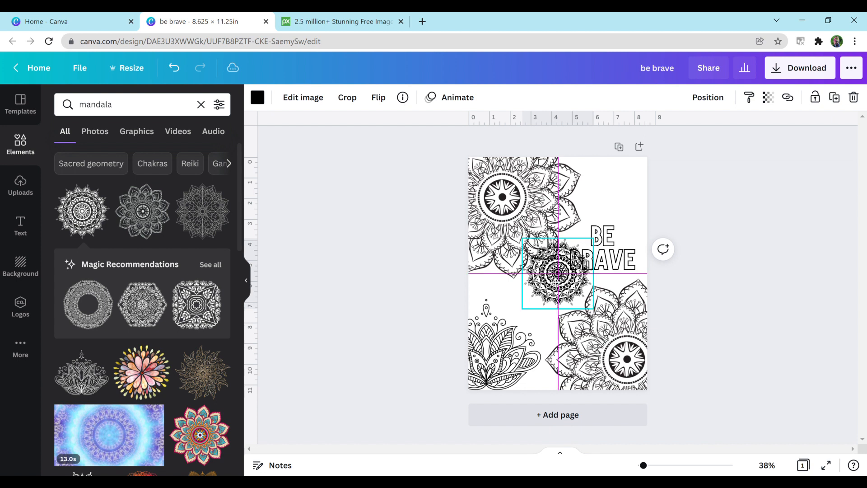
pyautogui.moveTo(563, 277); pyautogui.dragTo(542, 302)
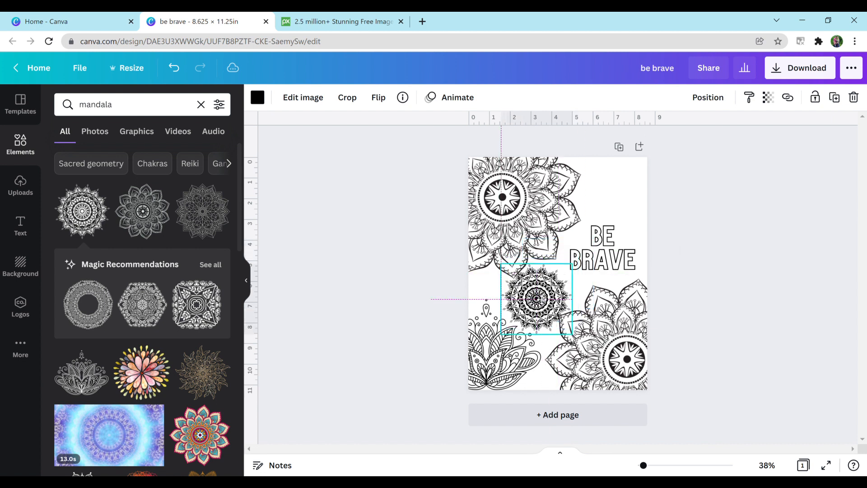
# Step: Duplicate the lotus mandala in the page's lower-left corner and align the copy exactly over the original
pyautogui.click(524, 335)
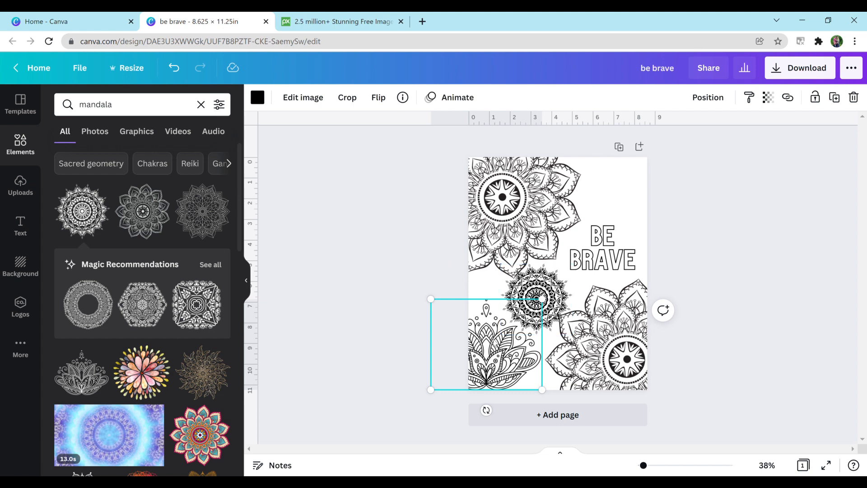
pyautogui.hotkey('ctrl', 'd')
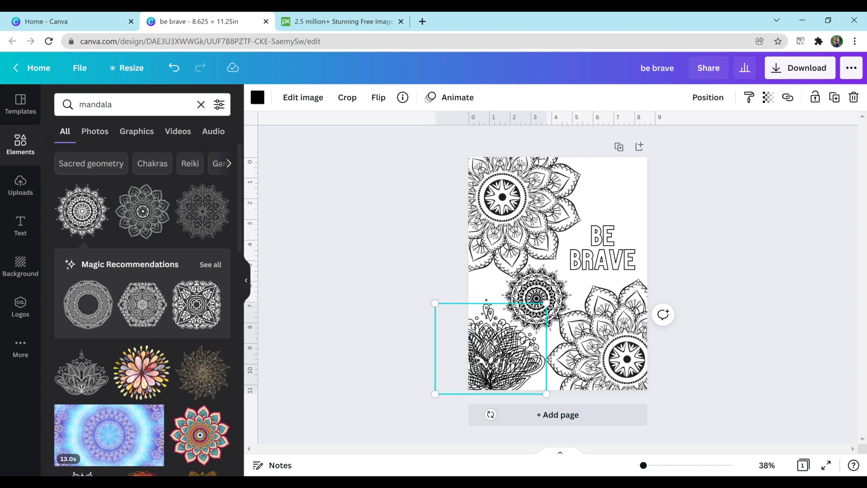
pyautogui.hotkey('ctrl', 'z')
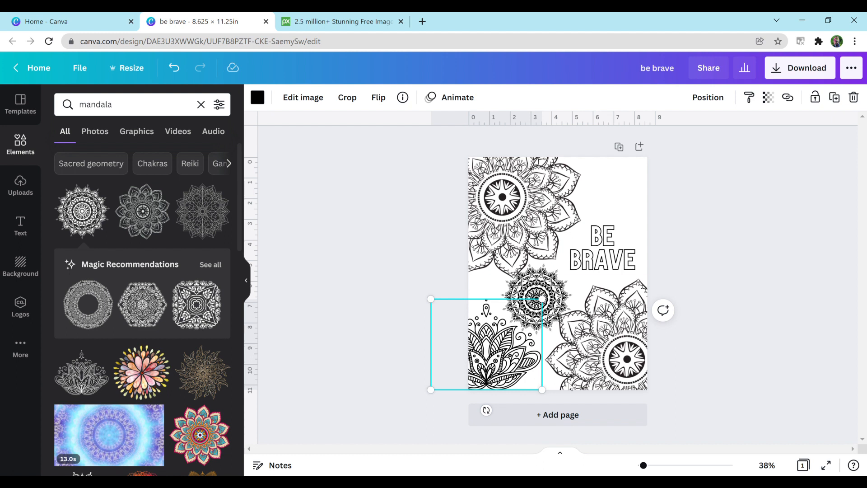
# Step: Add a second blank page to the design
pyautogui.click(560, 414)
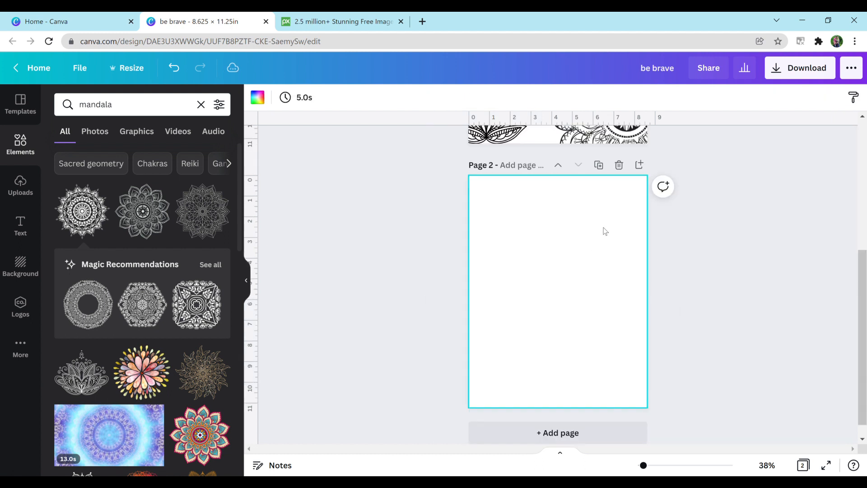
# Step: Add the recently used green paw print to page 2, enlarge it and centre it horizontally on the page
pyautogui.click(27, 142)
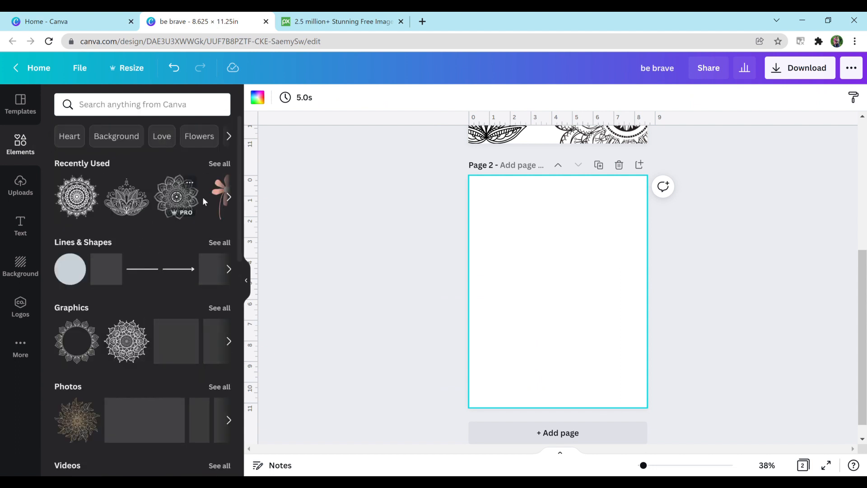
pyautogui.click(228, 198)
pyautogui.click(229, 197)
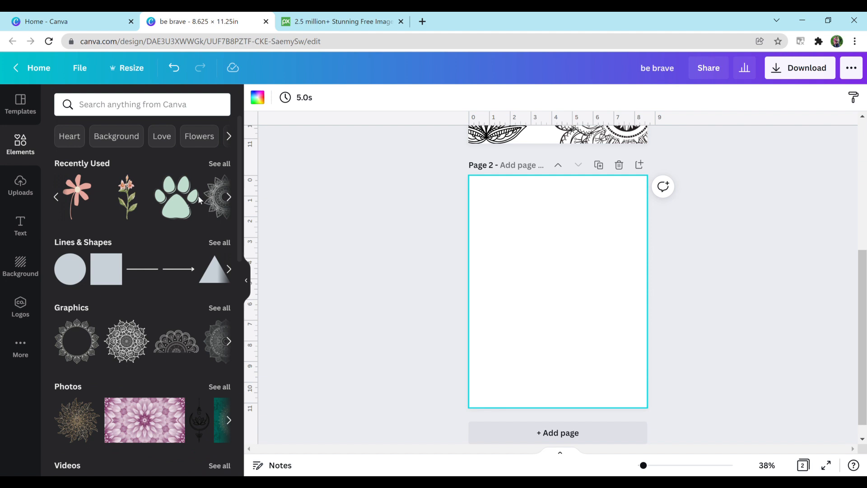
pyautogui.click(175, 199)
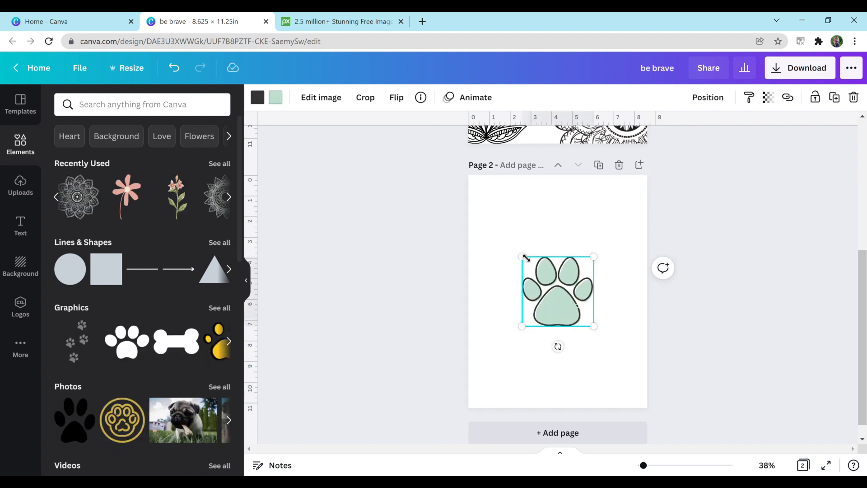
pyautogui.moveTo(522, 254); pyautogui.dragTo(486, 221)
pyautogui.moveTo(541, 288); pyautogui.dragTo(558, 289)
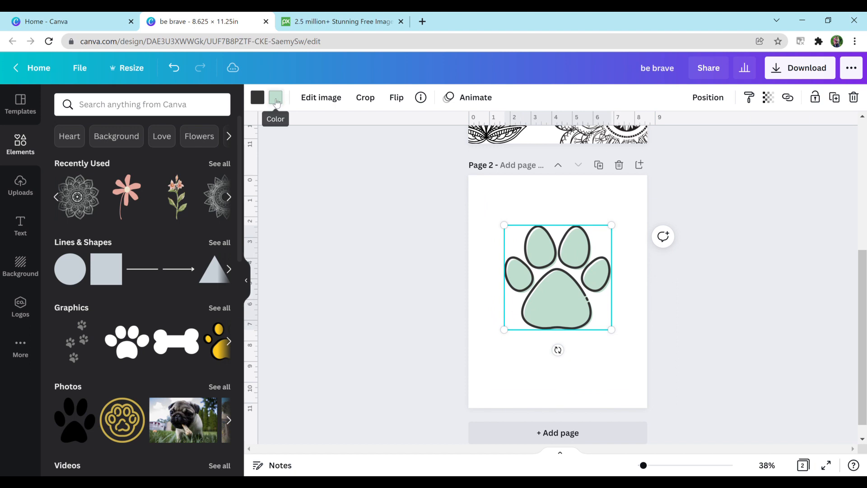
# Step: Change the paw print's green fill to white, keeping its dark outline
pyautogui.click(276, 98)
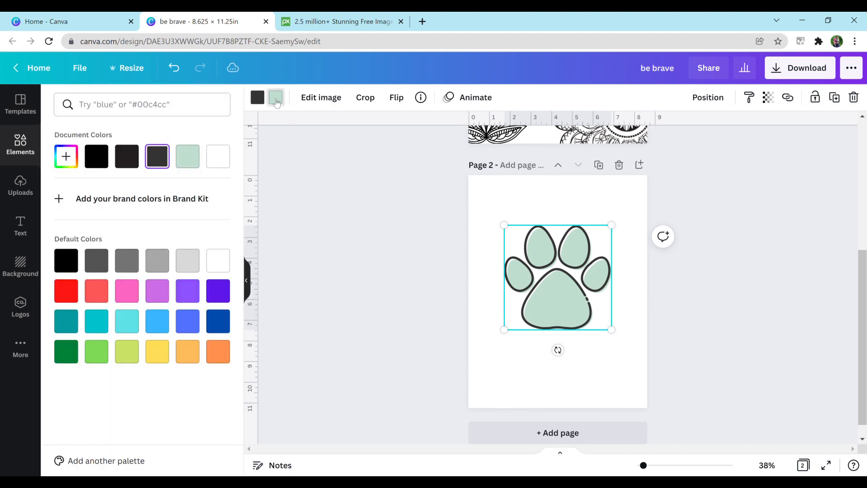
pyautogui.click(215, 158)
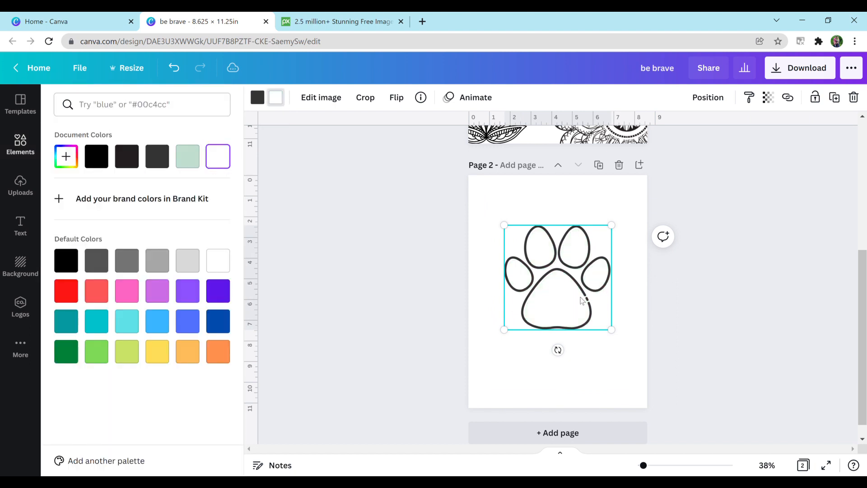
pyautogui.press('Escape')
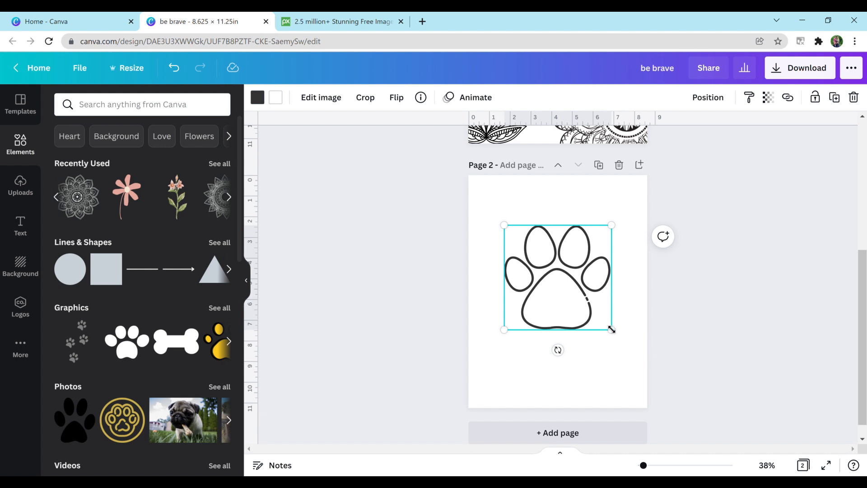
# Step: Shrink the paw print and place it in page 2's upper-left area, with the recently used pink flower added below it
pyautogui.moveTo(611, 329); pyautogui.dragTo(599, 346)
pyautogui.moveTo(612, 330); pyautogui.dragTo(581, 299)
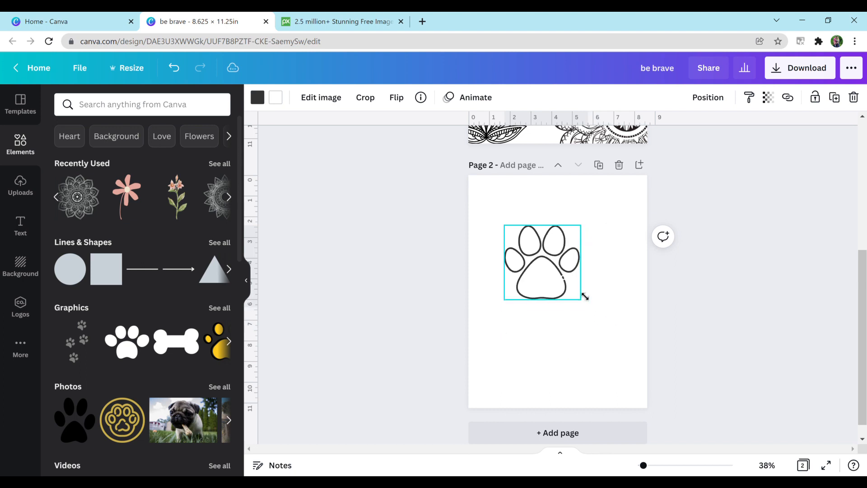
pyautogui.click(127, 194)
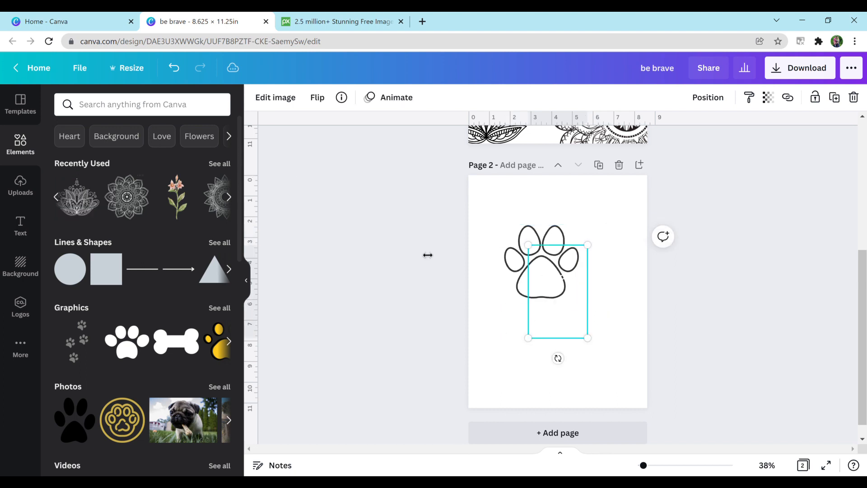
pyautogui.moveTo(564, 300); pyautogui.dragTo(562, 326)
pyautogui.click(547, 234)
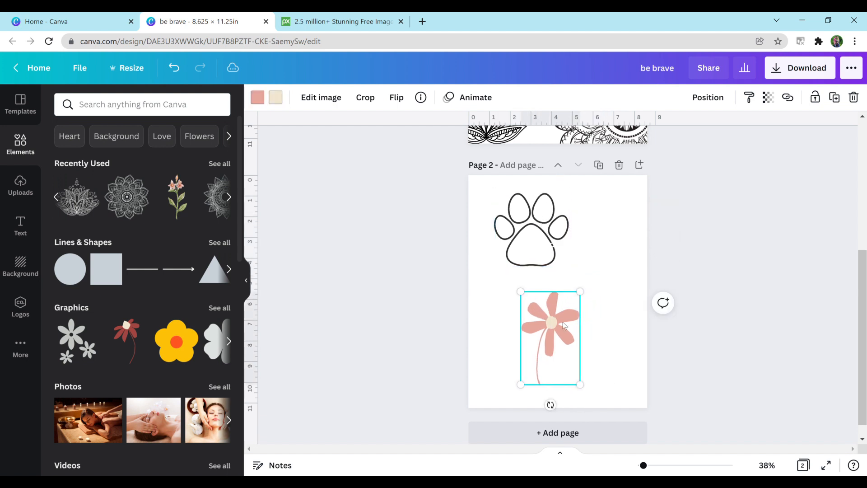
# Step: Give page 2 a light purple background colour
pyautogui.click(11, 276)
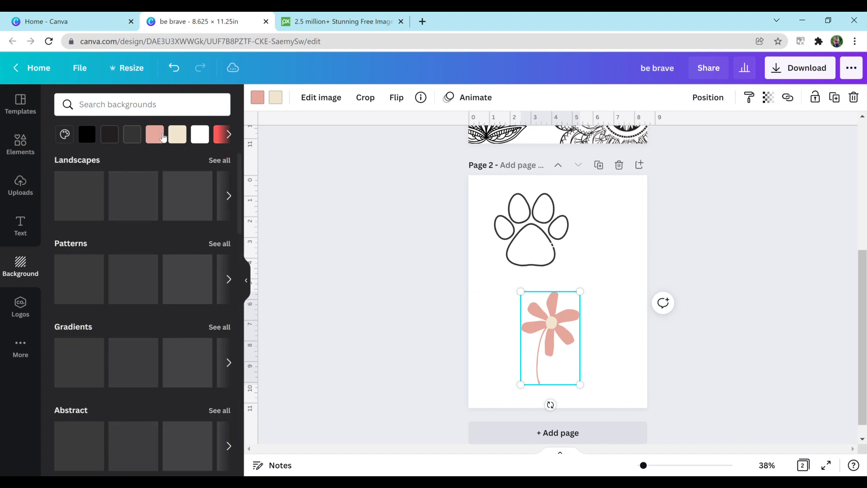
pyautogui.click(224, 135)
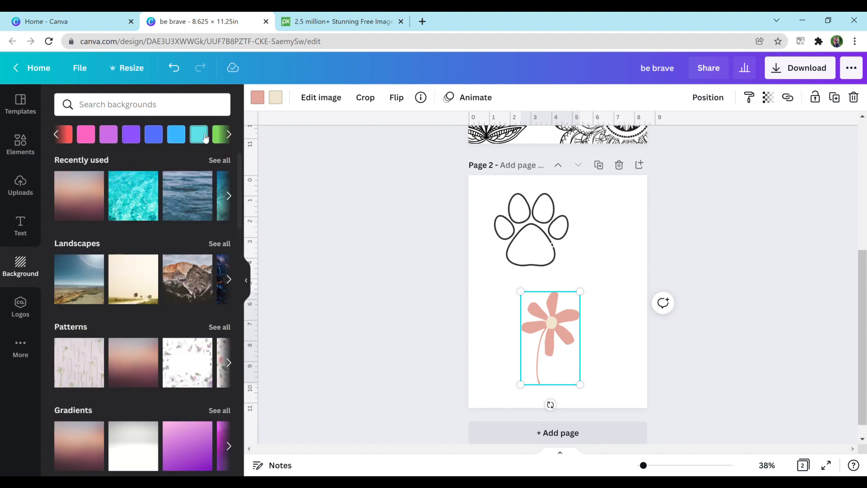
pyautogui.click(108, 136)
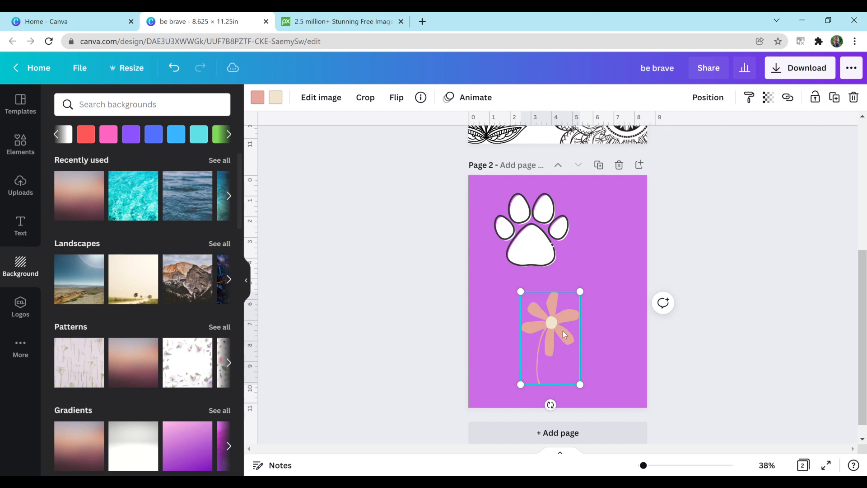
# Step: Duplicate the pink flower directly to its right and recolour the original's petals, stem and centre white
pyautogui.hotkey('ctrl', 'd')
pyautogui.moveTo(577, 332); pyautogui.dragTo(633, 329)
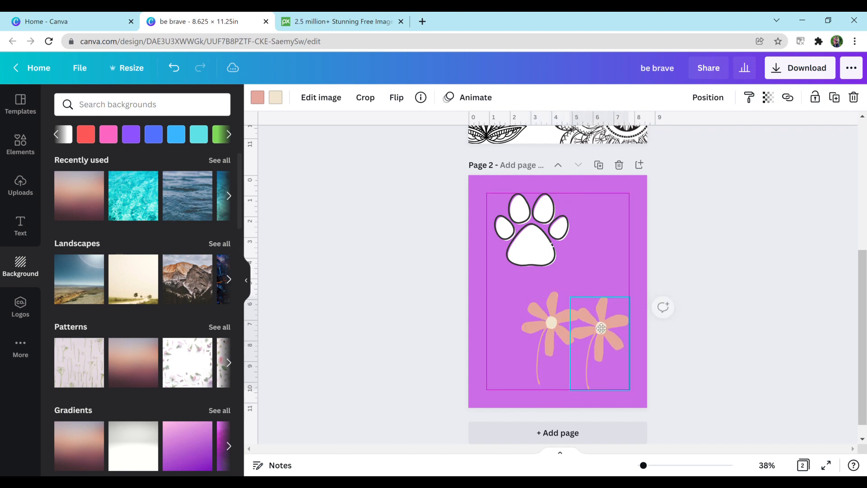
pyautogui.click(547, 315)
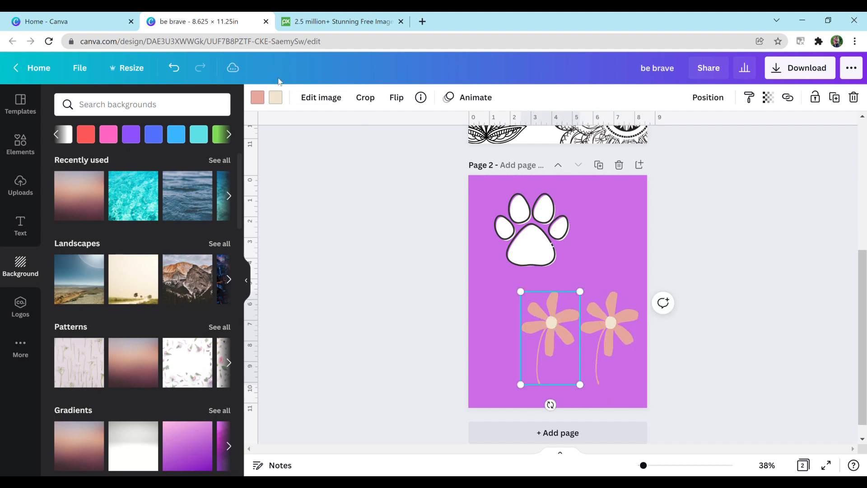
pyautogui.click(276, 97)
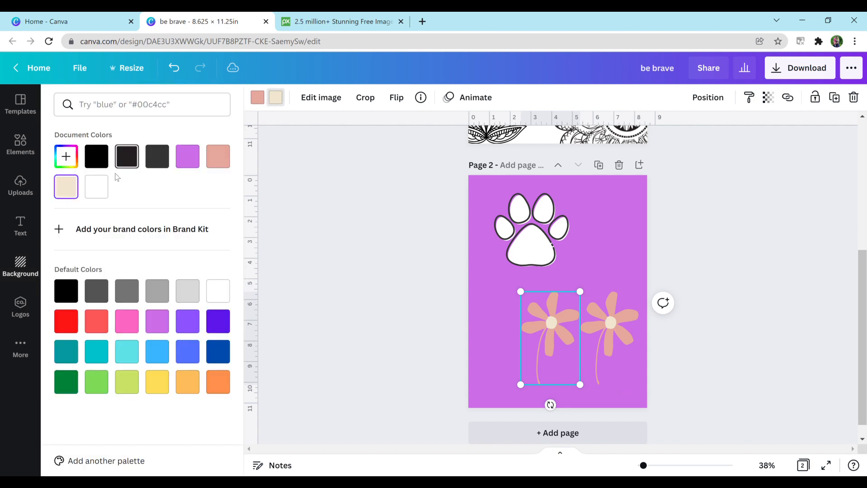
pyautogui.click(97, 187)
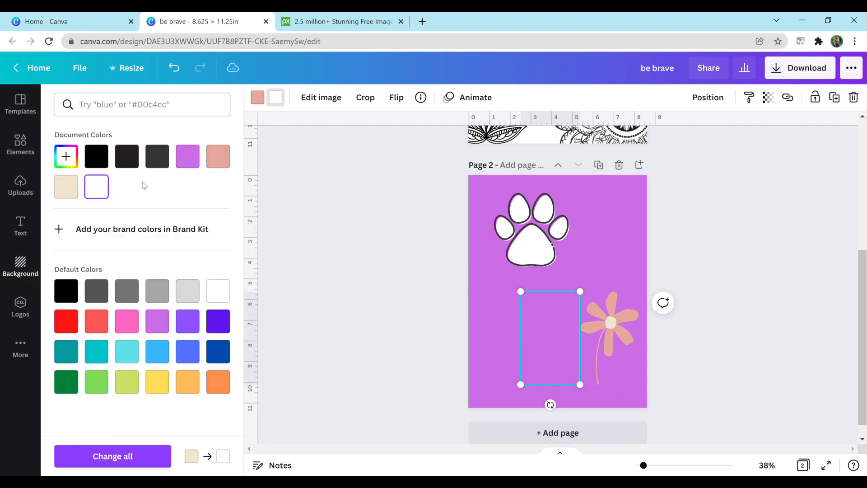
pyautogui.click(97, 194)
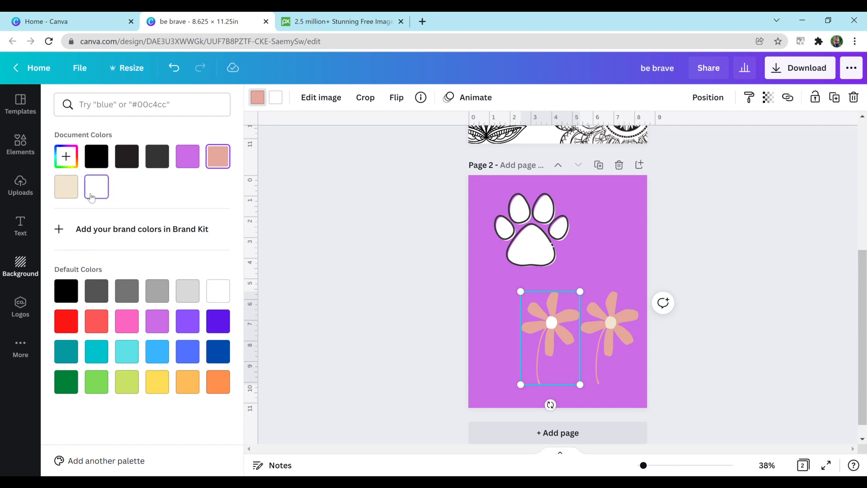
# Step: Recolour the duplicate flower's centre, petals and stem black
pyautogui.click(592, 327)
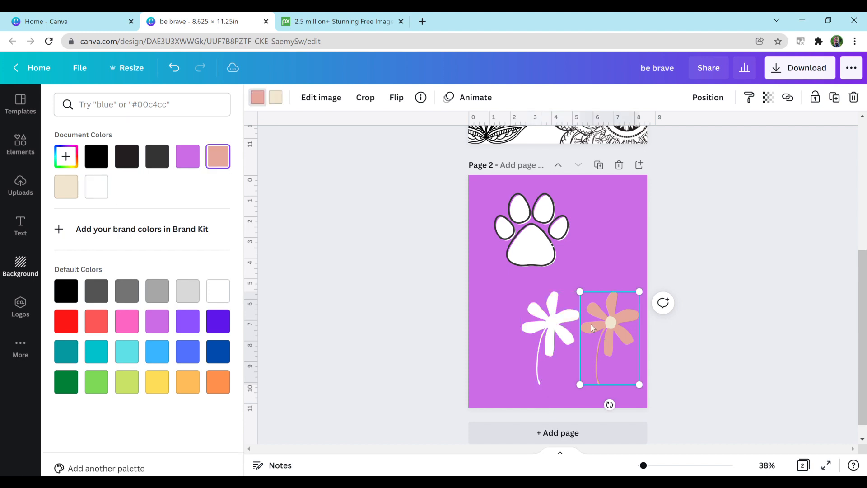
pyautogui.click(275, 97)
pyautogui.click(91, 158)
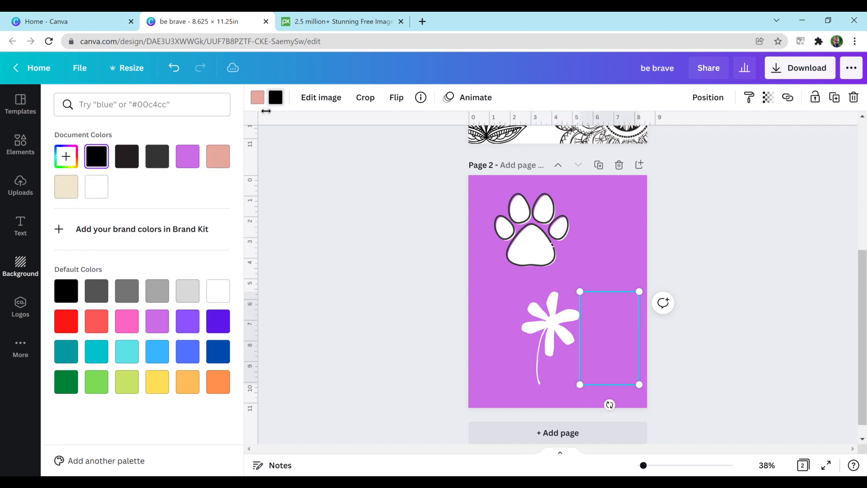
pyautogui.click(97, 158)
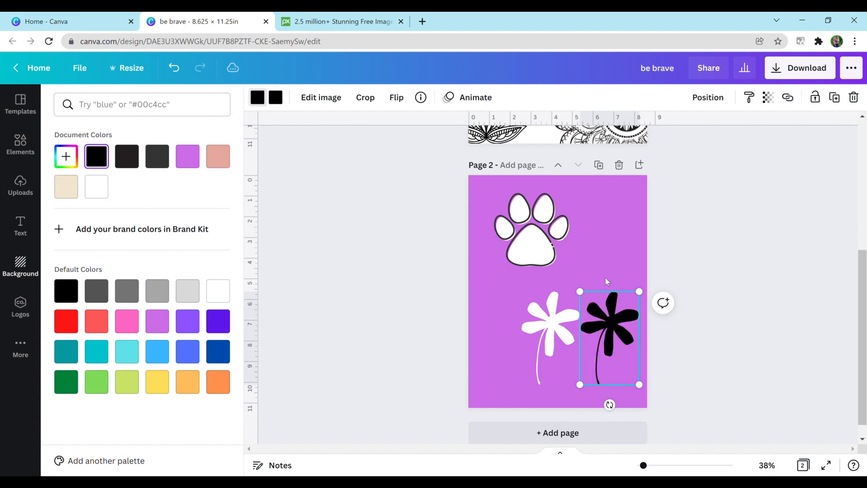
# Step: Lay the black flower exactly over the white one, send it backward and enlarge it slightly
pyautogui.moveTo(610, 313); pyautogui.dragTo(551, 313)
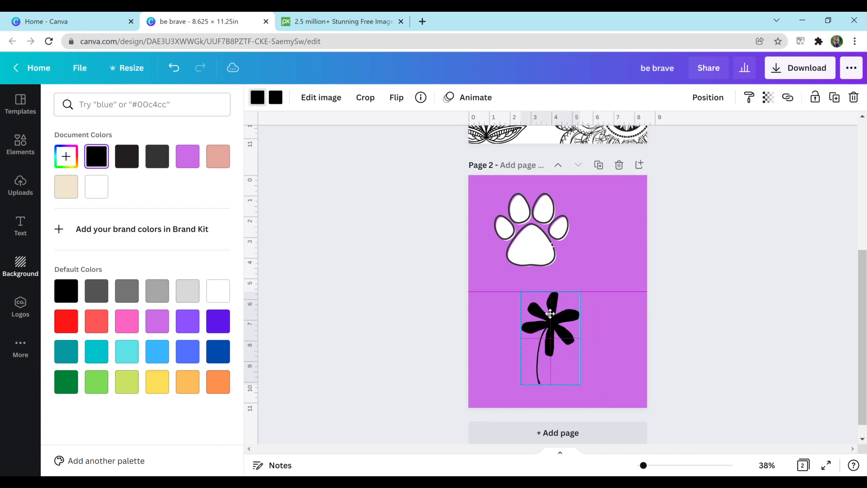
pyautogui.click(708, 97)
pyautogui.click(664, 132)
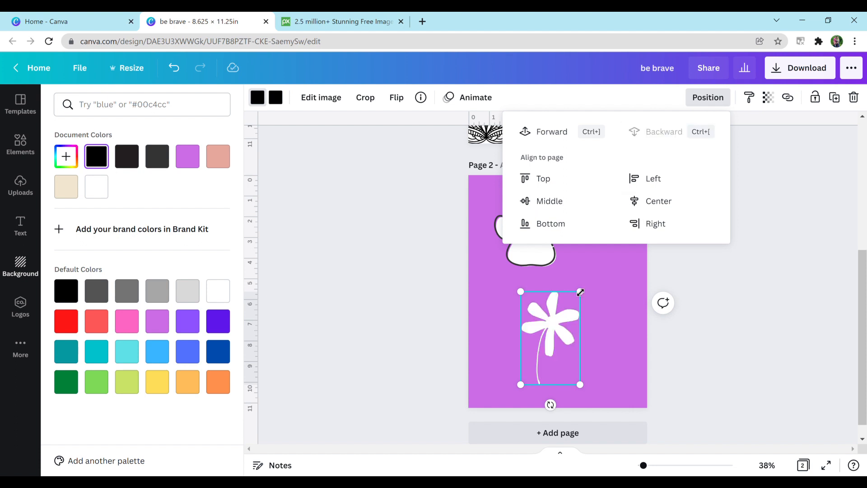
pyautogui.moveTo(580, 292); pyautogui.dragTo(582, 288)
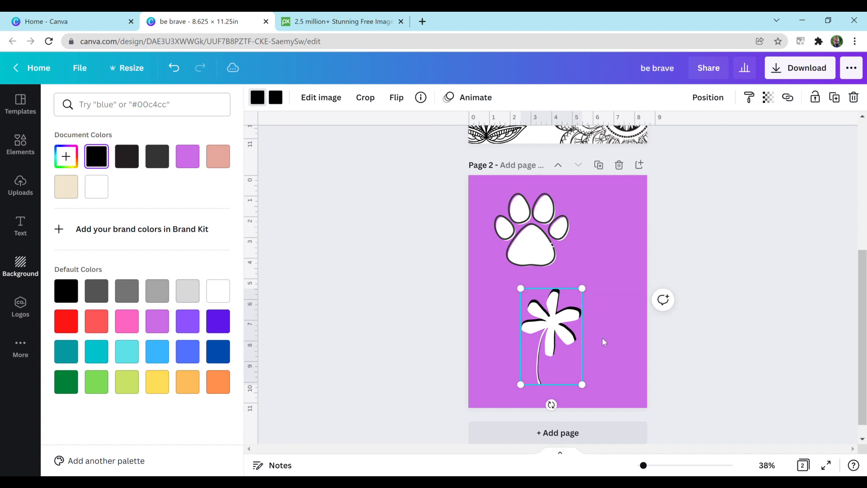
# Step: Shrink the white flower slightly and reposition it over the black one to leave a black rim, lower on page 2
pyautogui.click(603, 339)
pyautogui.moveTo(554, 338); pyautogui.dragTo(542, 311)
pyautogui.click(603, 338)
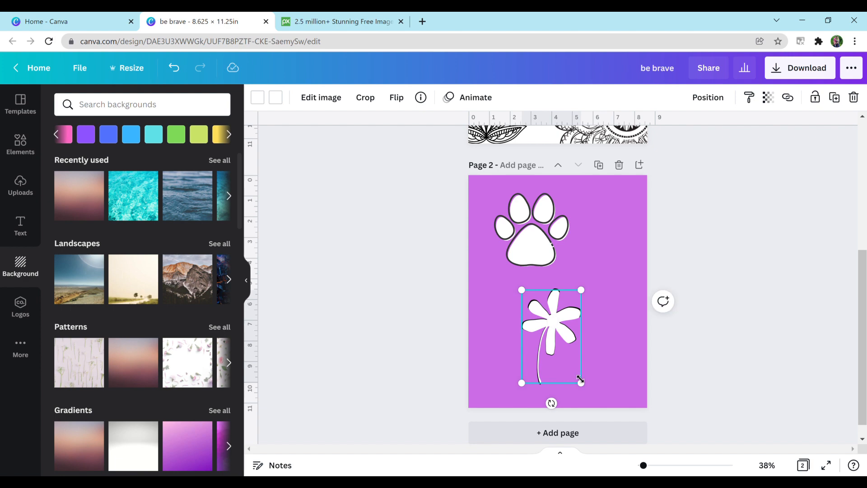
pyautogui.moveTo(580, 379); pyautogui.dragTo(578, 375)
pyautogui.moveTo(556, 319)
pyautogui.mouseDown()
pyautogui.moveTo(552, 302)
pyautogui.moveTo(557, 331)
pyautogui.mouseUp()
pyautogui.click(548, 292)
pyautogui.click(550, 305)
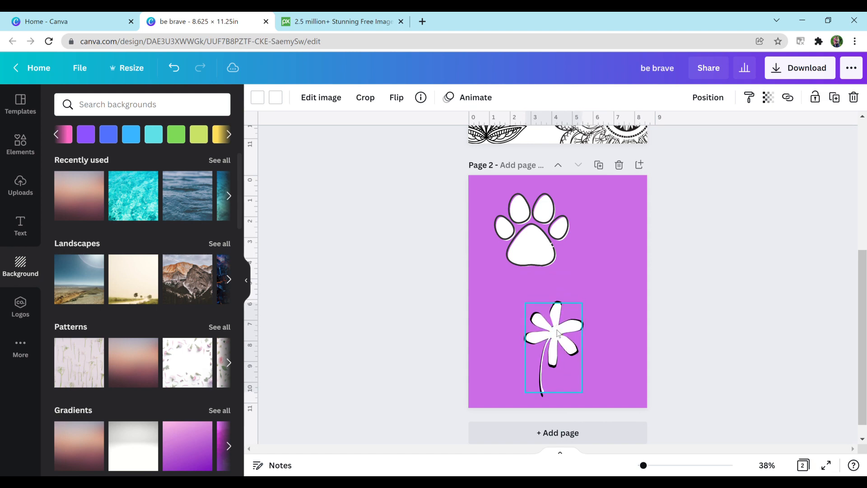
# Step: Change page 2's background colour to white
pyautogui.click(572, 288)
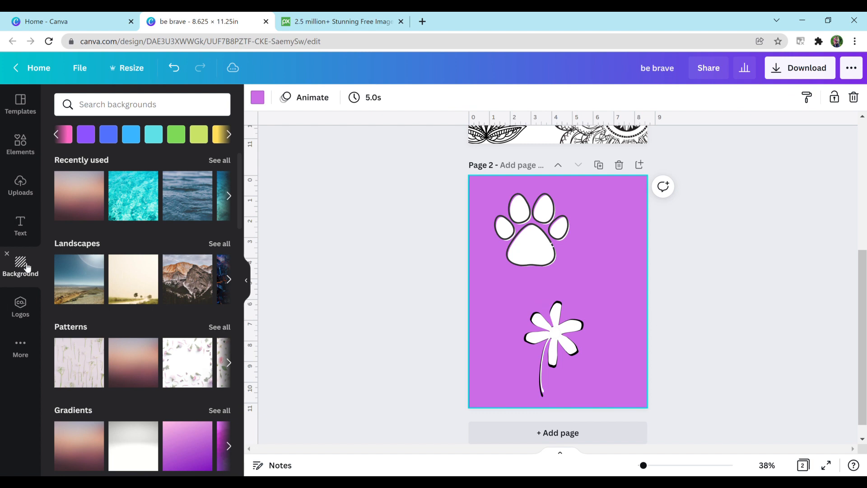
pyautogui.click(56, 134)
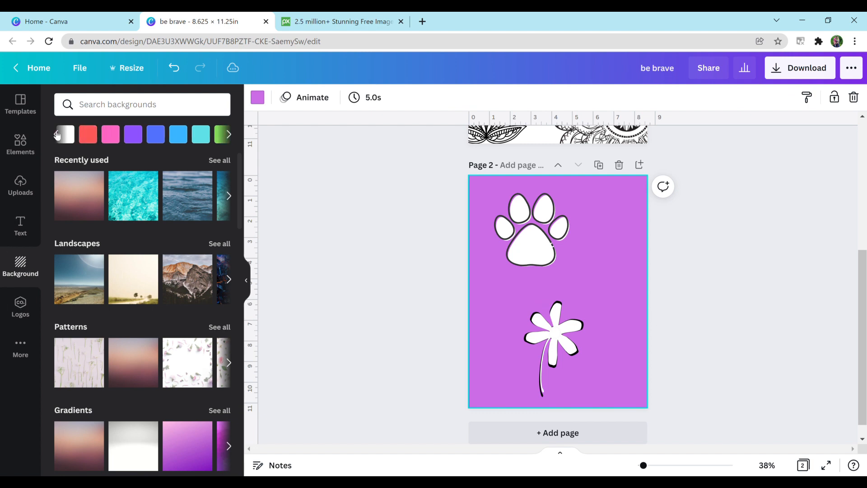
pyautogui.click(177, 134)
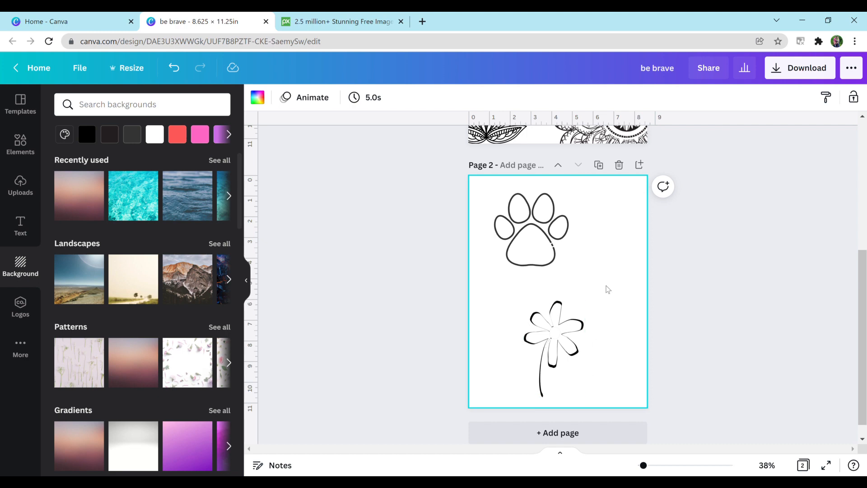
# Step: Switch to the open Pixabay page and search its images for "puppies"
pyautogui.scroll(5, 455, 168)
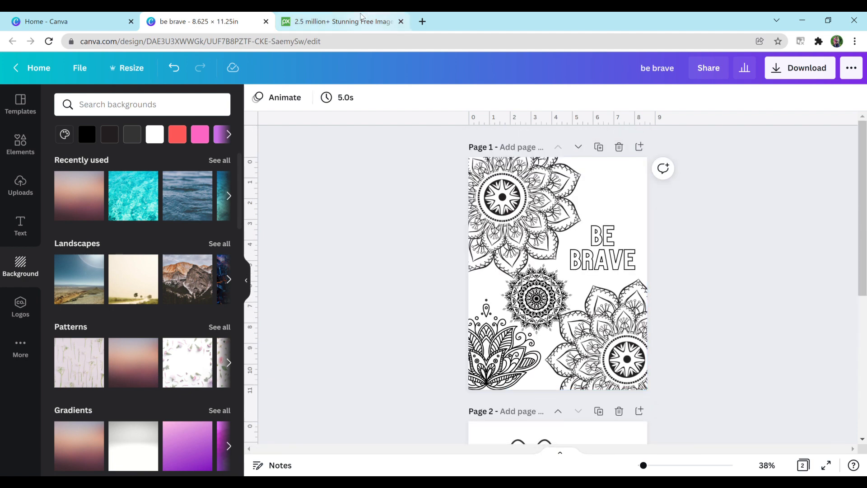
pyautogui.click(359, 20)
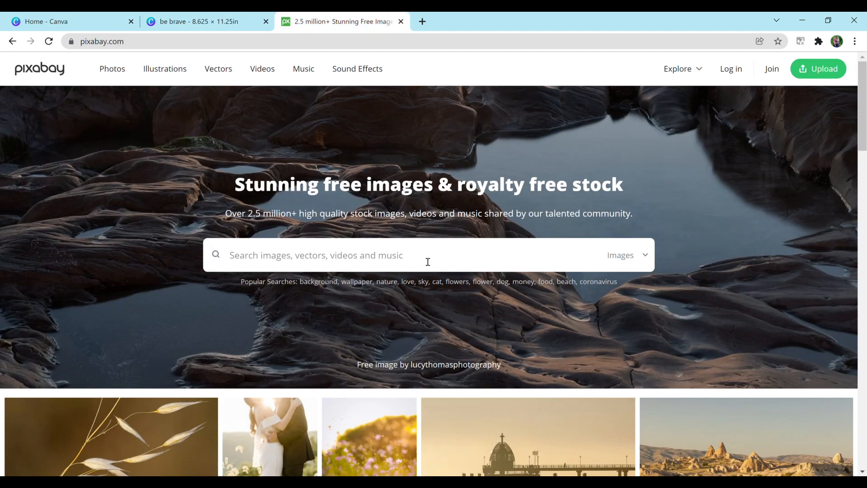
pyautogui.click(457, 255)
pyautogui.write('puppies')
pyautogui.press('Return')
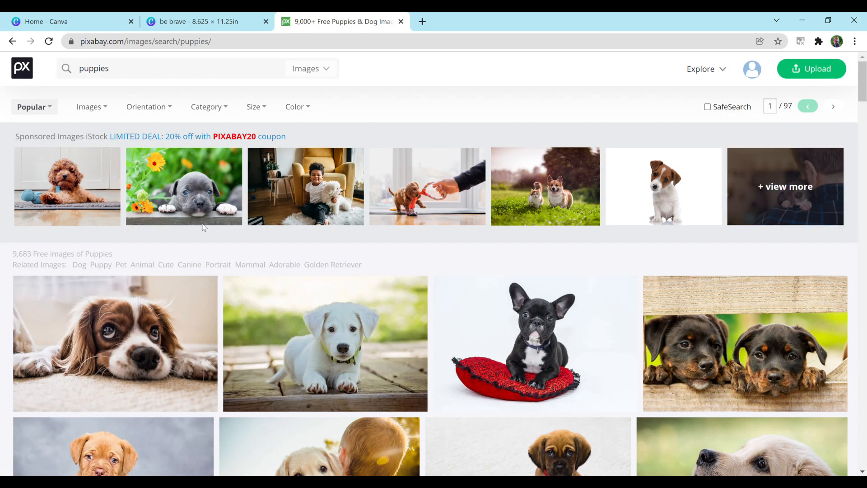
# Step: Filter the puppy results to vector graphics and browse them for line-art drawings
pyautogui.click(101, 112)
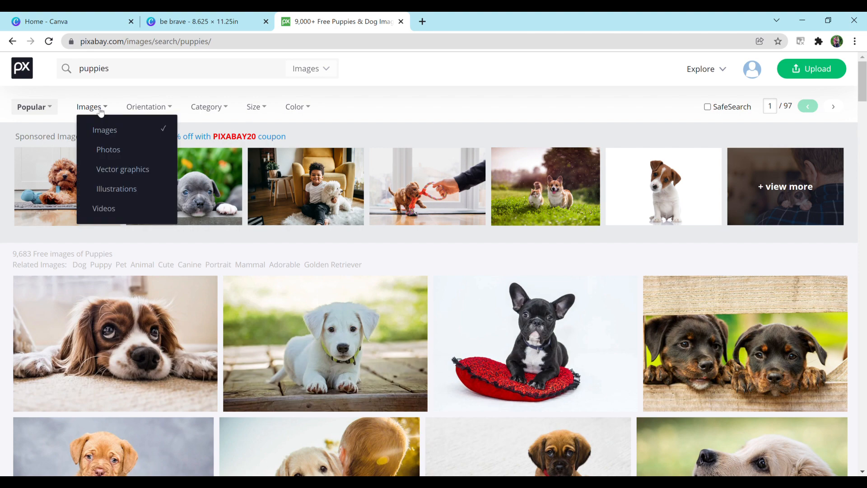
pyautogui.click(117, 171)
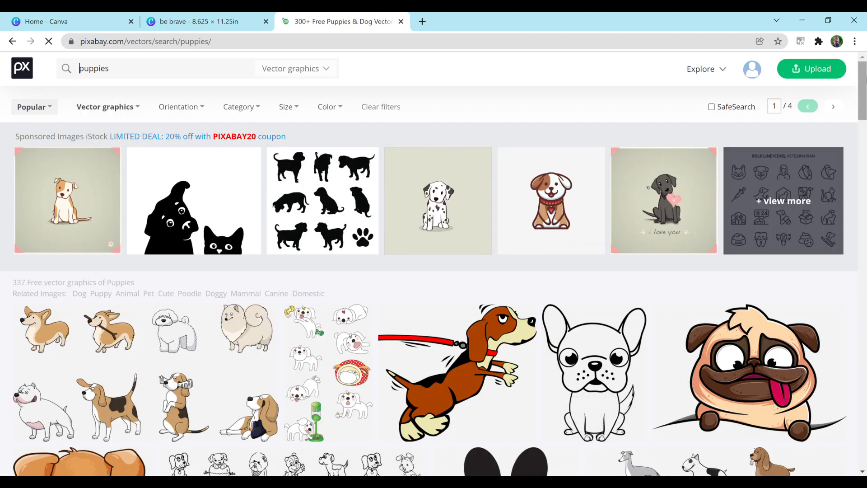
pyautogui.moveTo(865, 79); pyautogui.dragTo(865, 120)
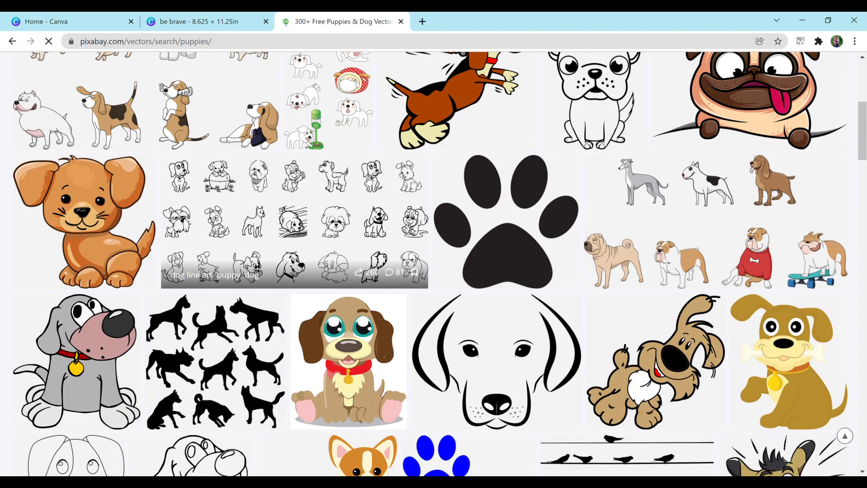
# Step: Open the Pixabay vector sheet of line-art puppies to view its licence, and switch back to page 2 of the "be brave" Canva design
pyautogui.click(369, 181)
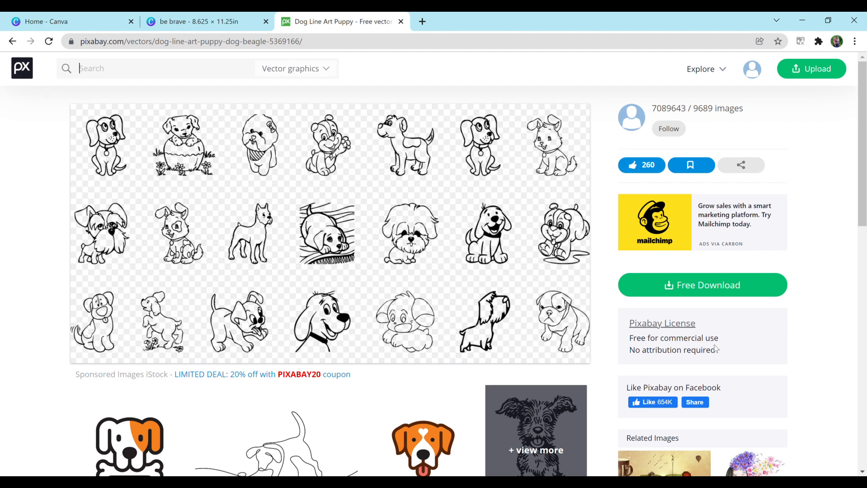
pyautogui.click(77, 27)
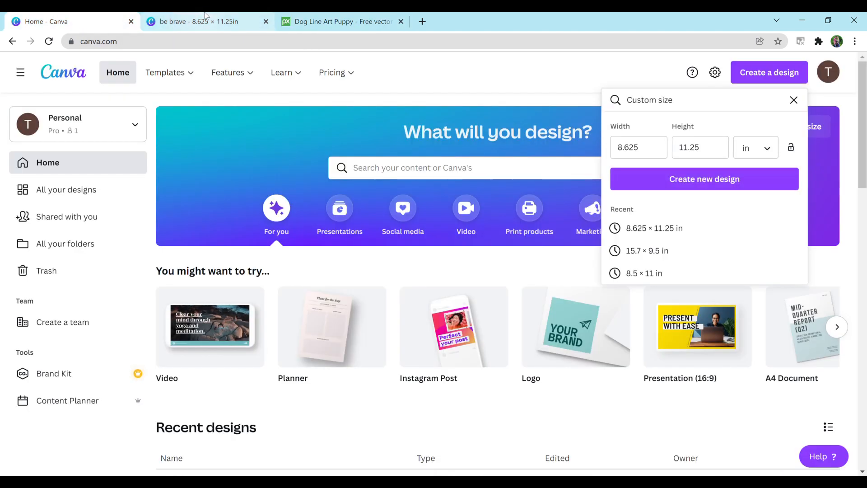
pyautogui.click(204, 16)
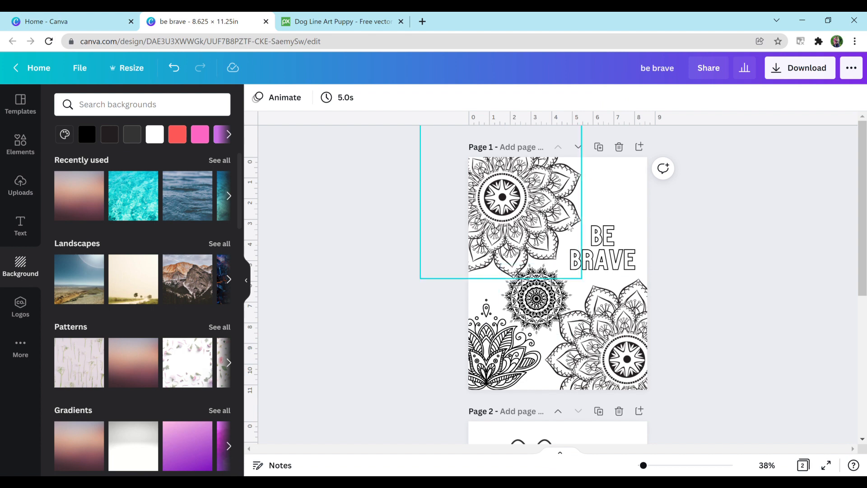
pyautogui.moveTo(864, 202); pyautogui.dragTo(862, 360)
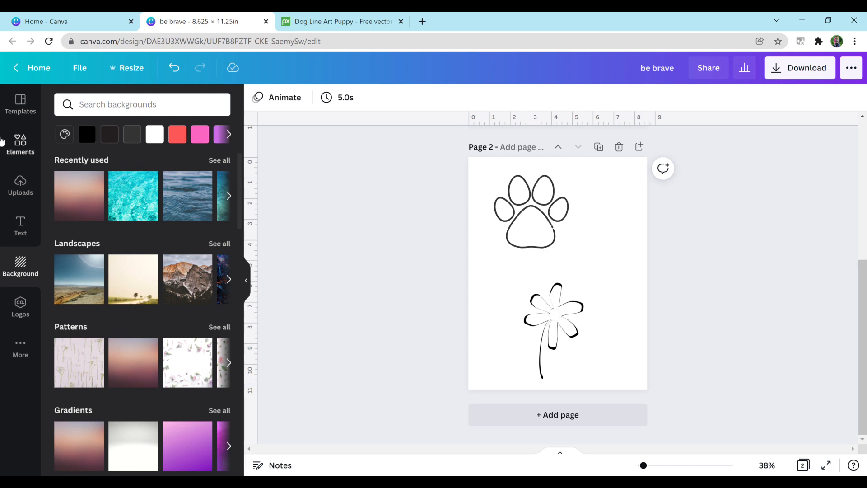
# Step: Search the design elements for "dog" and limit the results to free graphics
pyautogui.click(21, 140)
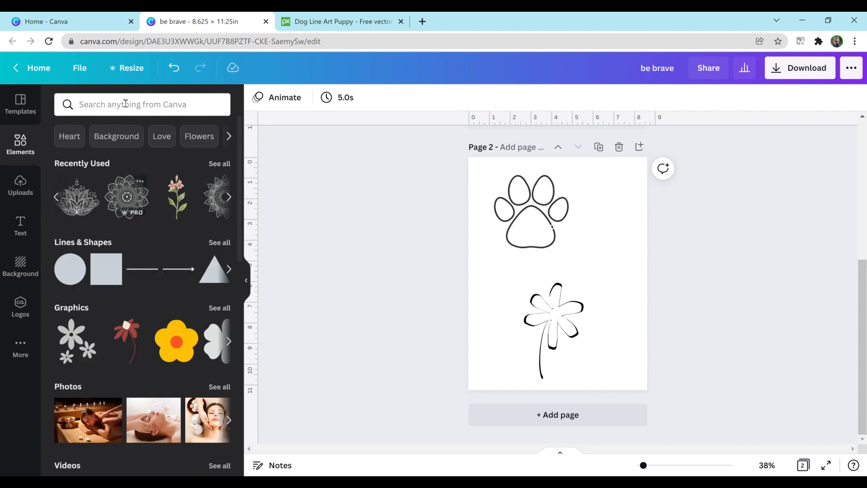
pyautogui.click(125, 100)
pyautogui.write('dog')
pyautogui.press('Return')
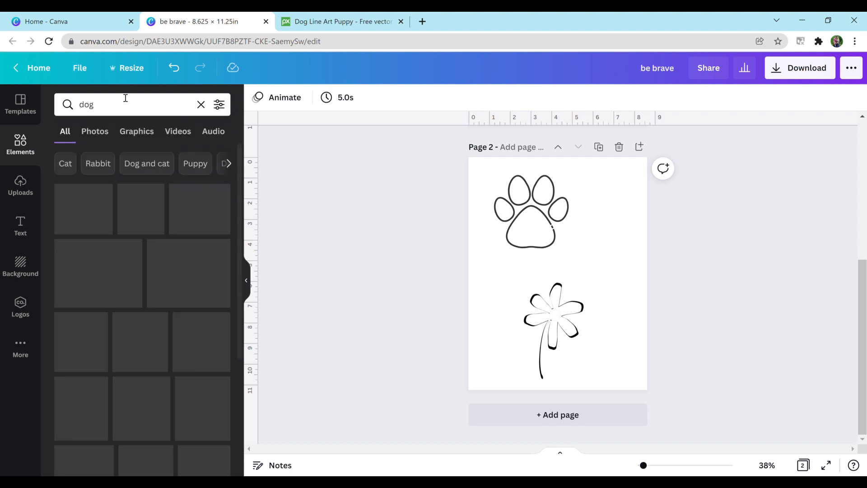
pyautogui.click(218, 106)
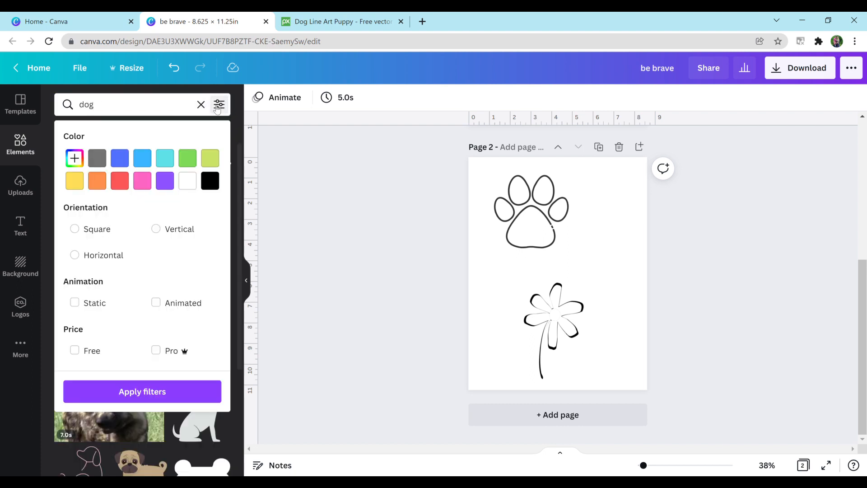
pyautogui.click(77, 358)
pyautogui.click(147, 392)
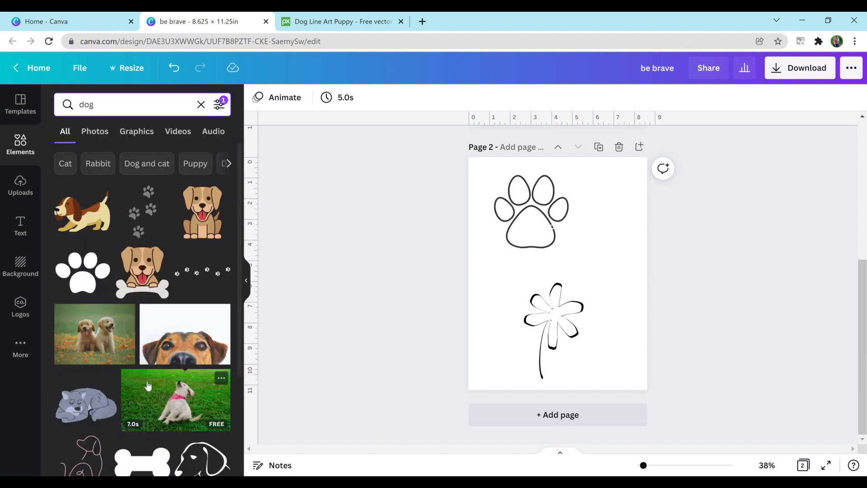
pyautogui.click(136, 132)
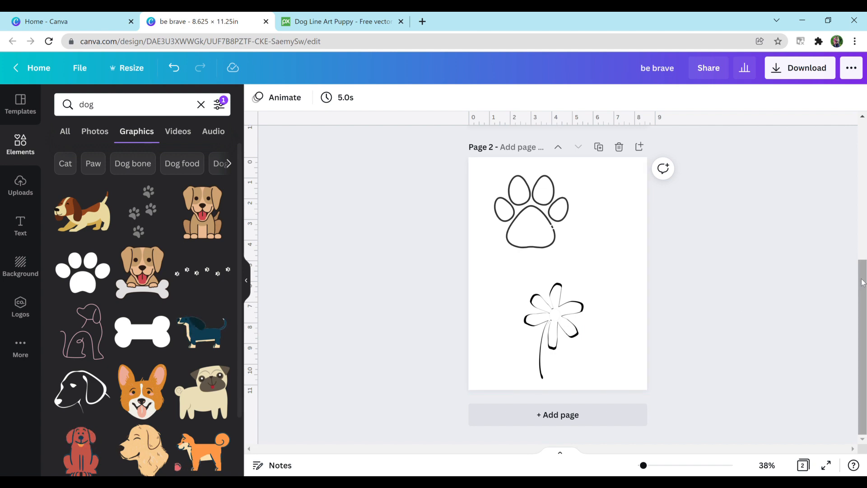
# Step: Add two blank pages at the end of the design, after the paw and flower page
pyautogui.moveTo(862, 274); pyautogui.dragTo(858, 136)
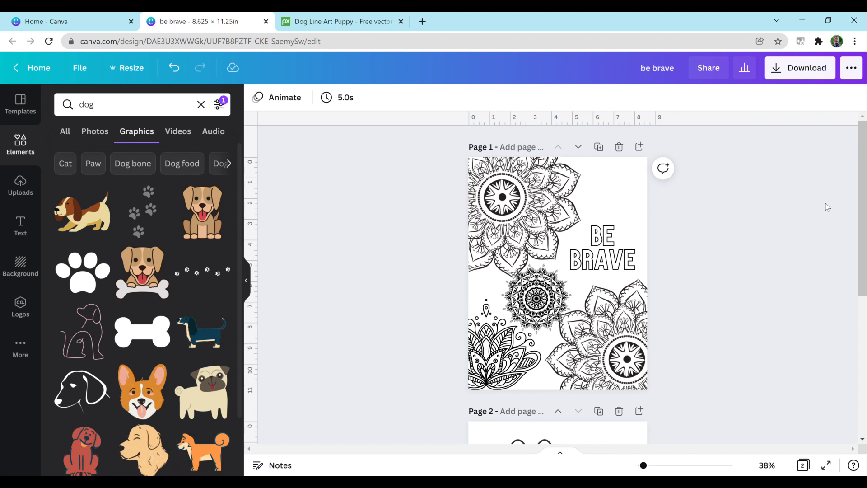
pyautogui.moveTo(866, 208); pyautogui.dragTo(866, 353)
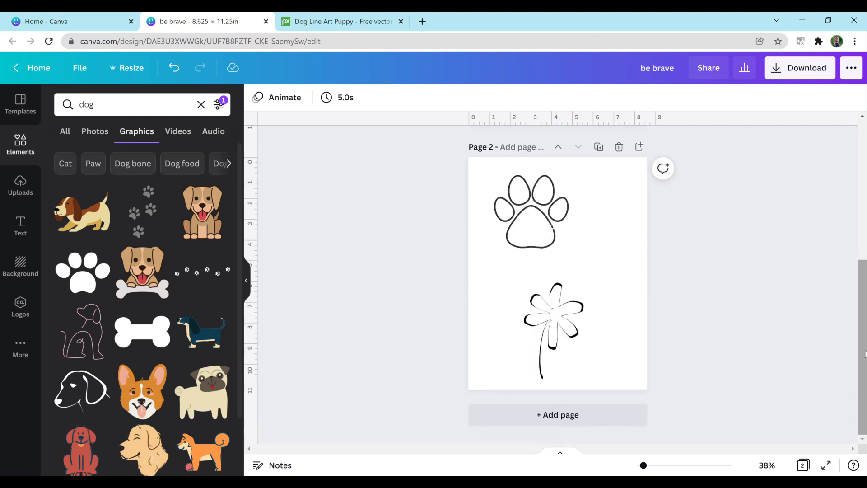
pyautogui.click(558, 415)
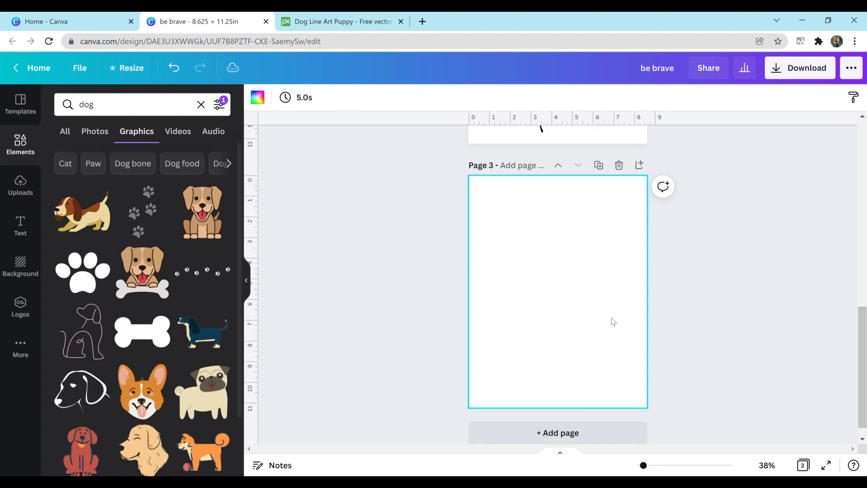
pyautogui.click(560, 432)
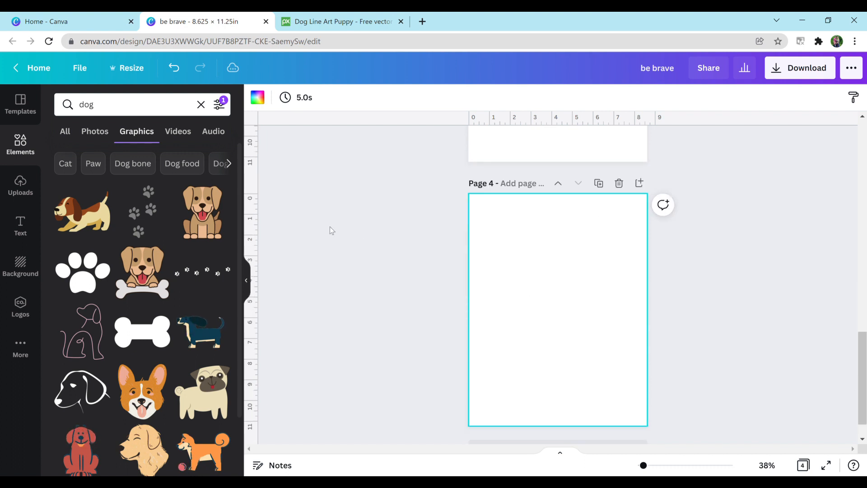
# Step: Insert a blank page after the "BE BRAVE" mandala page and move it up to become the first page
pyautogui.scroll(10, 852, 189)
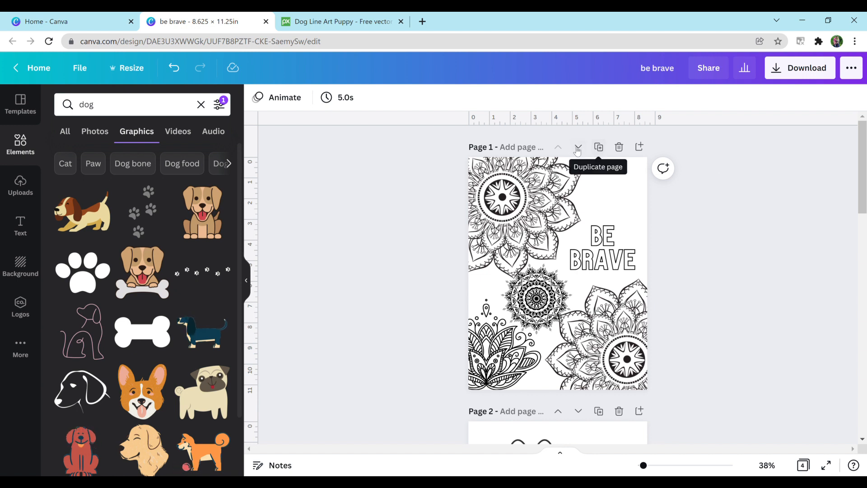
pyautogui.click(640, 146)
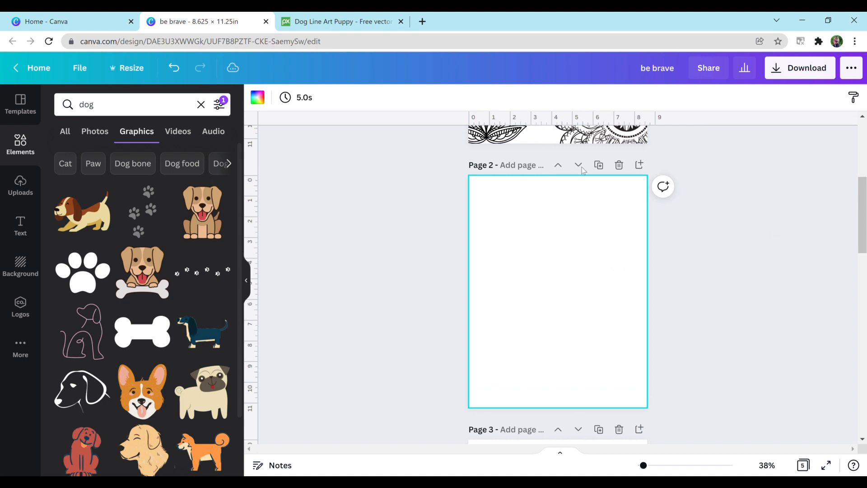
pyautogui.click(558, 165)
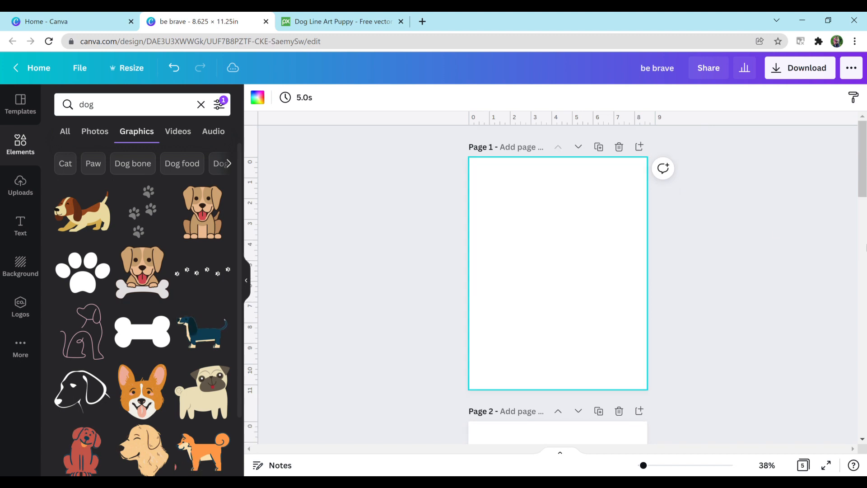